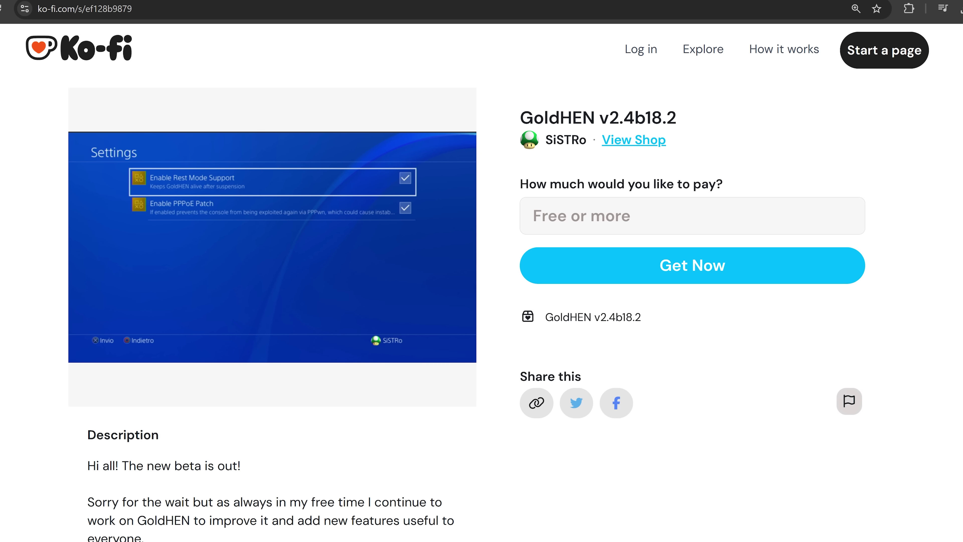
- Read the GoldHEN v2.4b18.2 changelog on its Ko-fi page, marking the PPPoE Patch and Package Scanning Improvements entries
scroll(450, 320, down, 5)
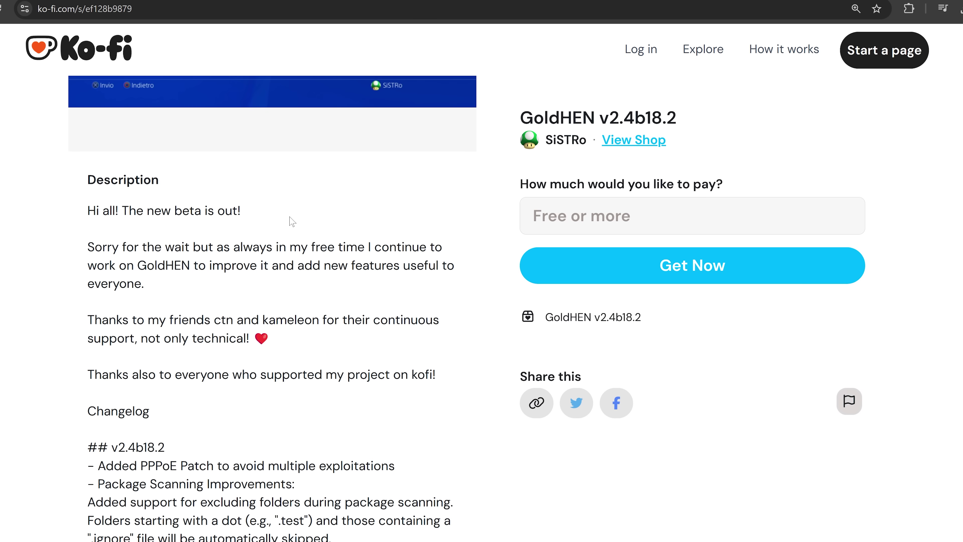
scroll(272, 309, down, 3)
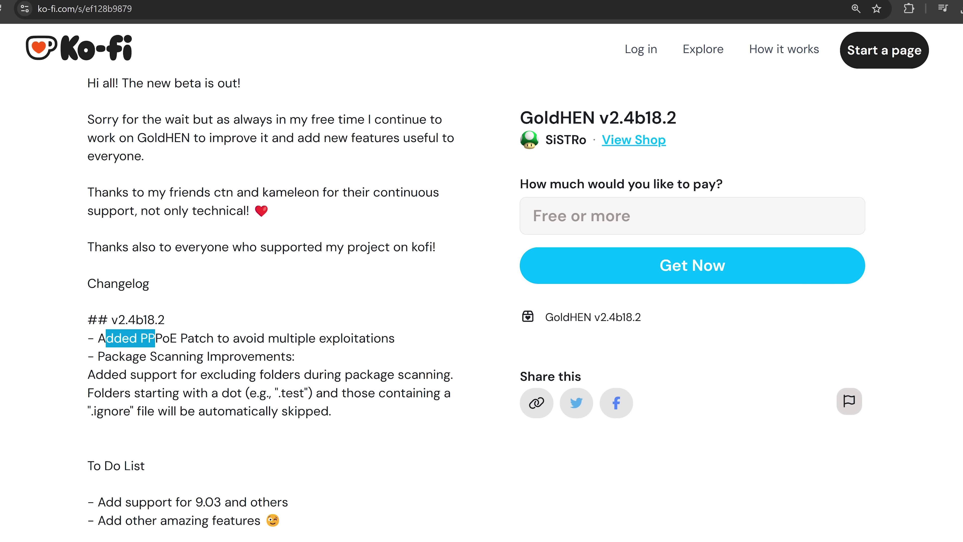
drag(409, 334, 405, 343)
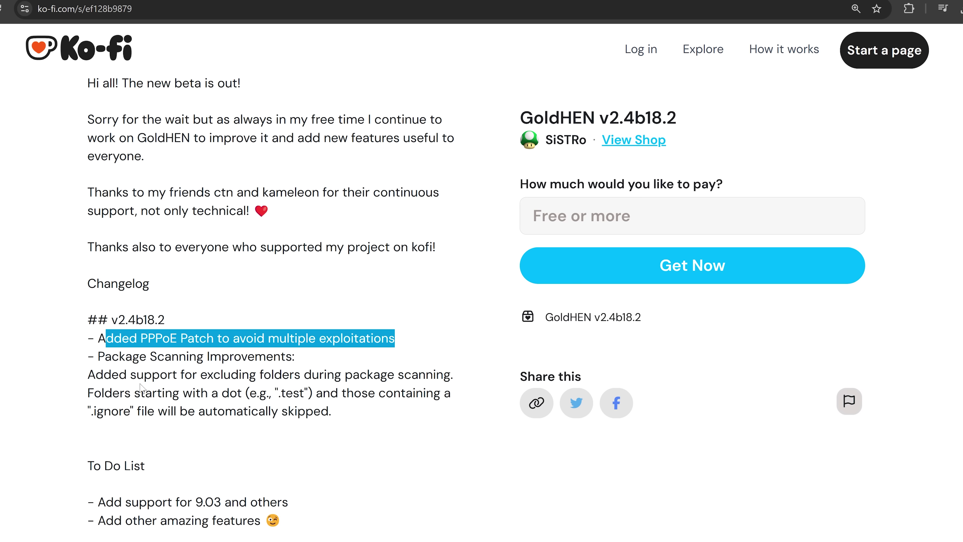
drag(95, 356, 294, 353)
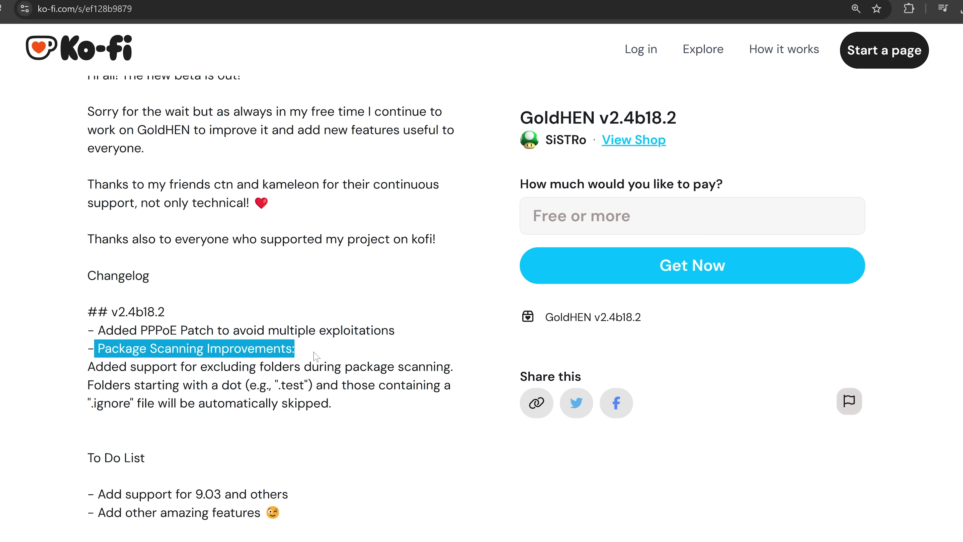
scroll(318, 356, up, 10)
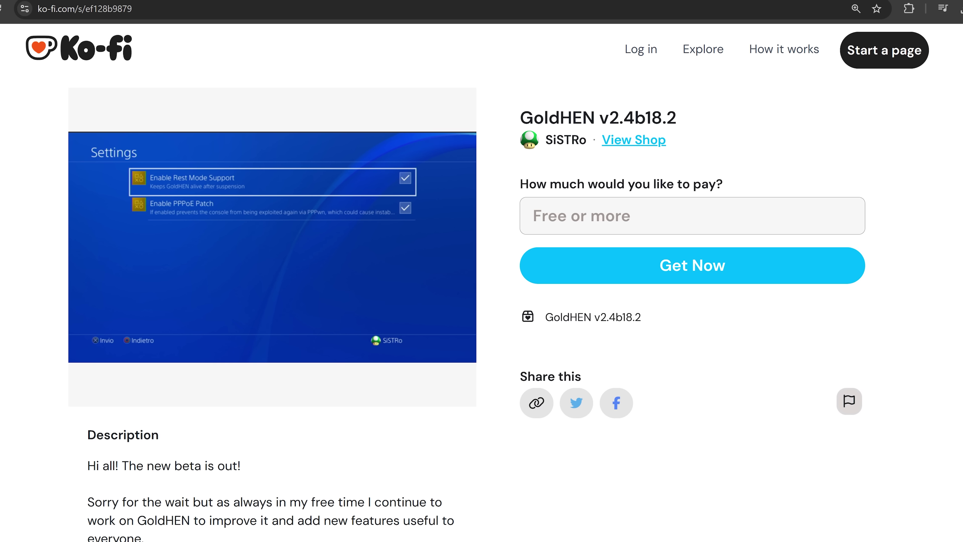
- Get GoldHEN v2.4b18.2 from the Ko-fi page and extract goldhen.bin from the downloaded archive to the desktop
click(661, 262)
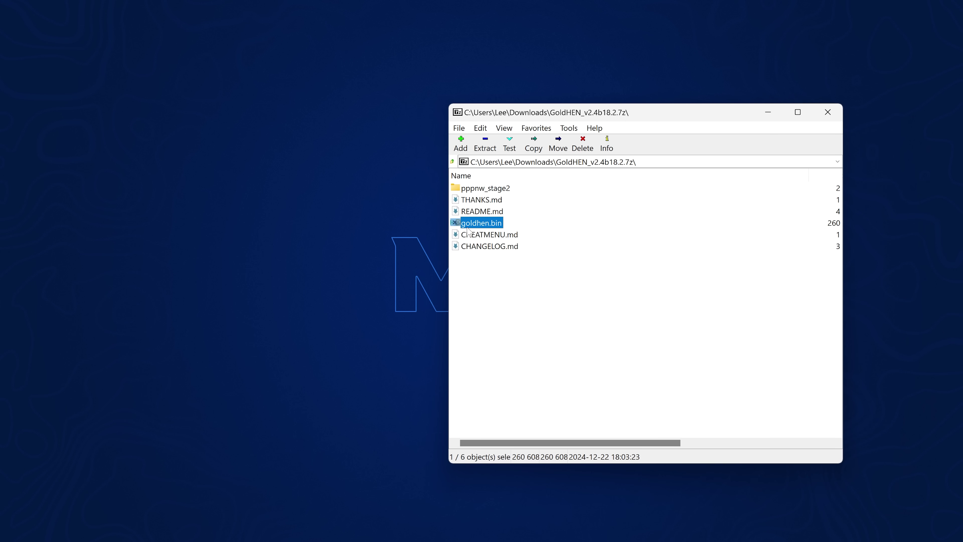
drag(391, 223, 376, 194)
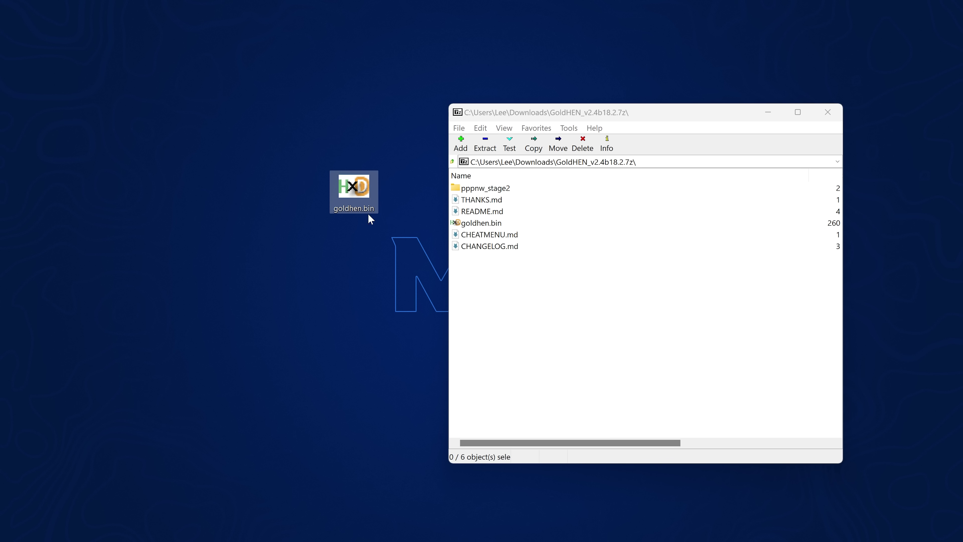
click(827, 111)
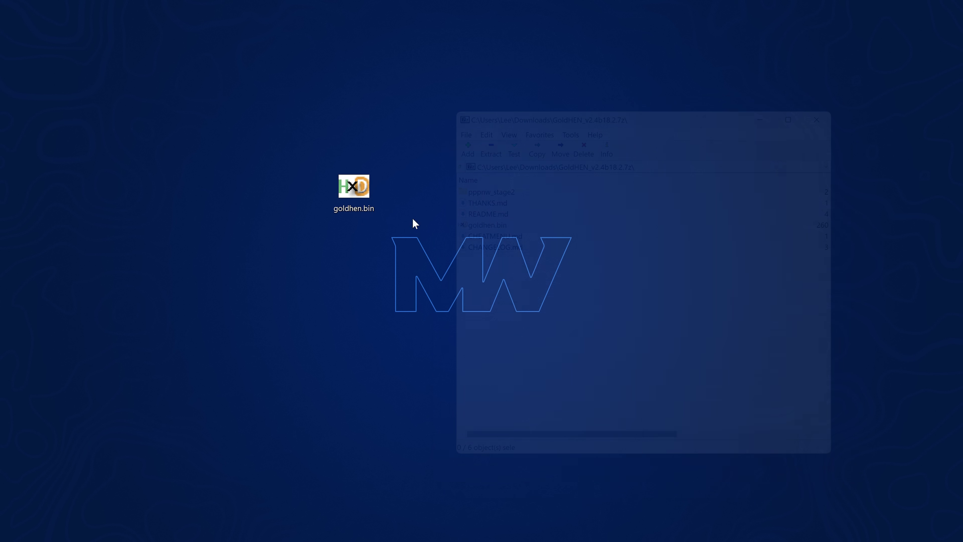
- Open the USB (F:) drive in File Explorer and copy goldhen.bin from the desktop onto it
key(super+e)
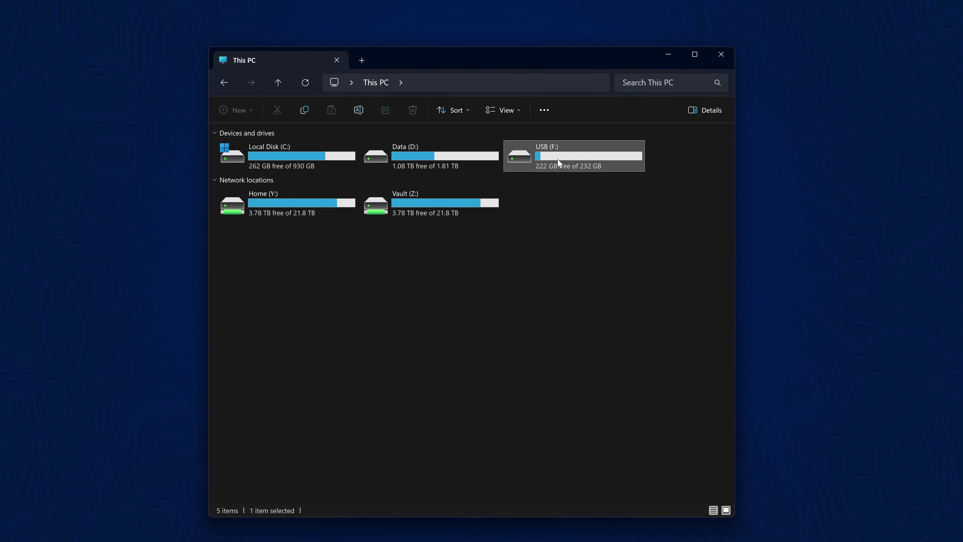
double_click(557, 159)
drag(503, 58, 468, 293)
drag(412, 192, 410, 408)
drag(439, 290, 476, 97)
click(534, 241)
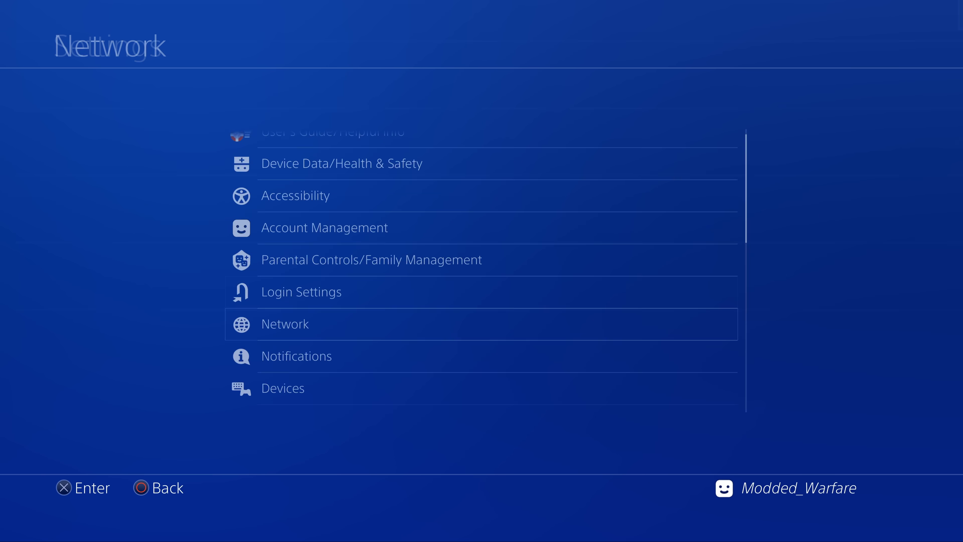
- On the PS4, start a custom internet connection setup and choose PPPoE for the IP address settings
key(Return)
key(Return)
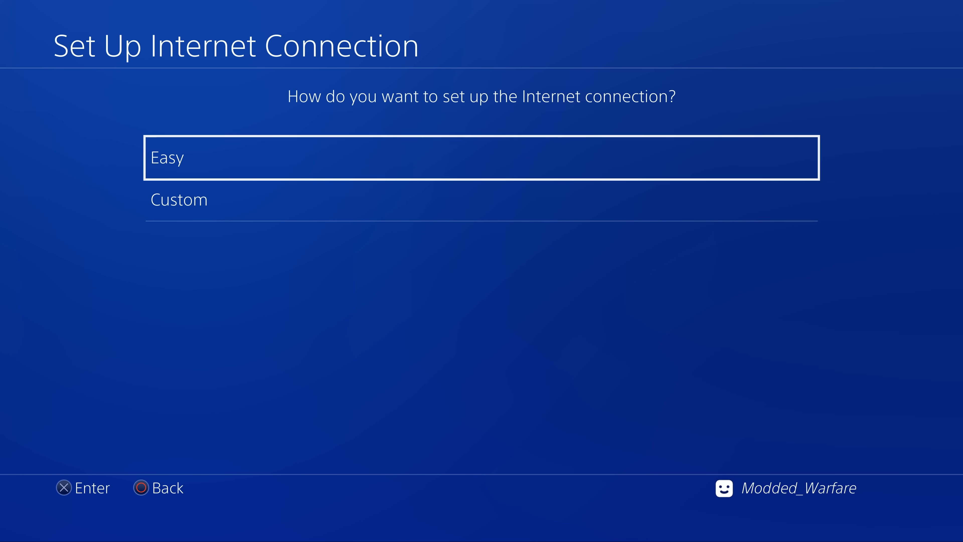
key(Down)
key(Return)
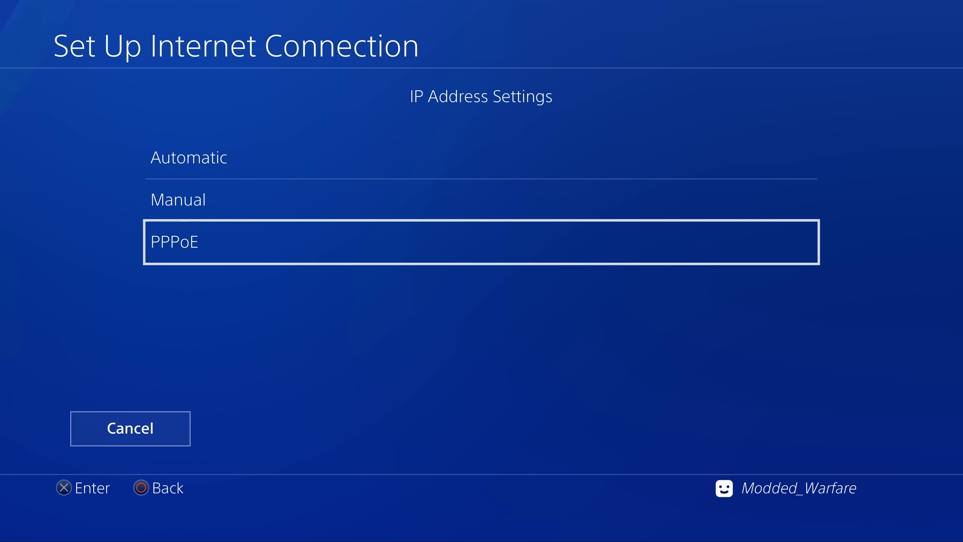
key(Return)
key(Down)
key(Down)
key(Return)
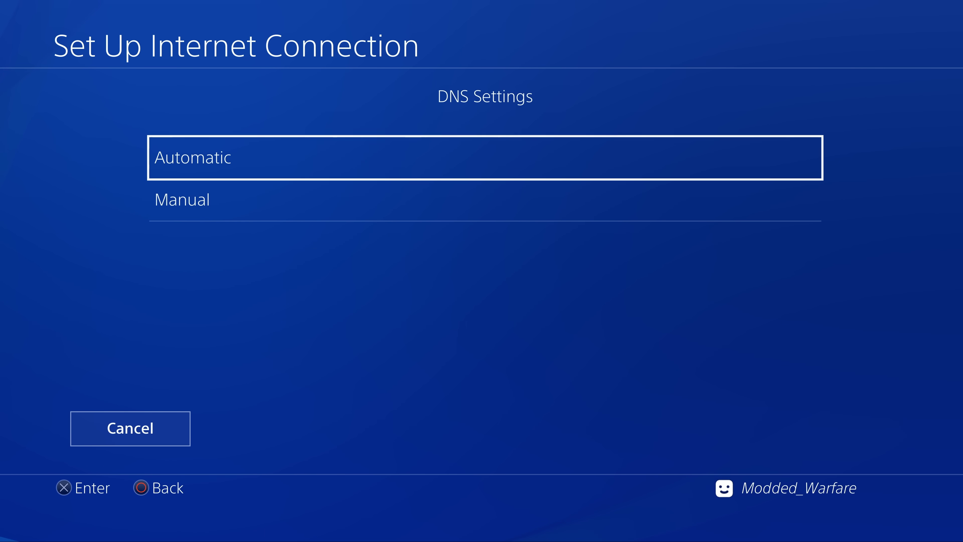
- Finish the connection setup with automatic DNS settings and no proxy server, and return to the Network settings
key(Return)
key(Return)
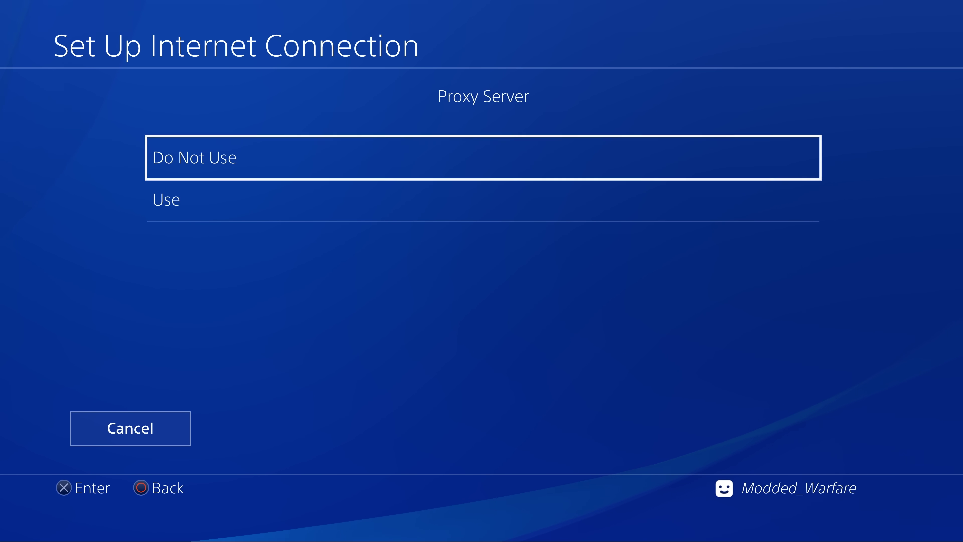
key(Return)
key(Escape)
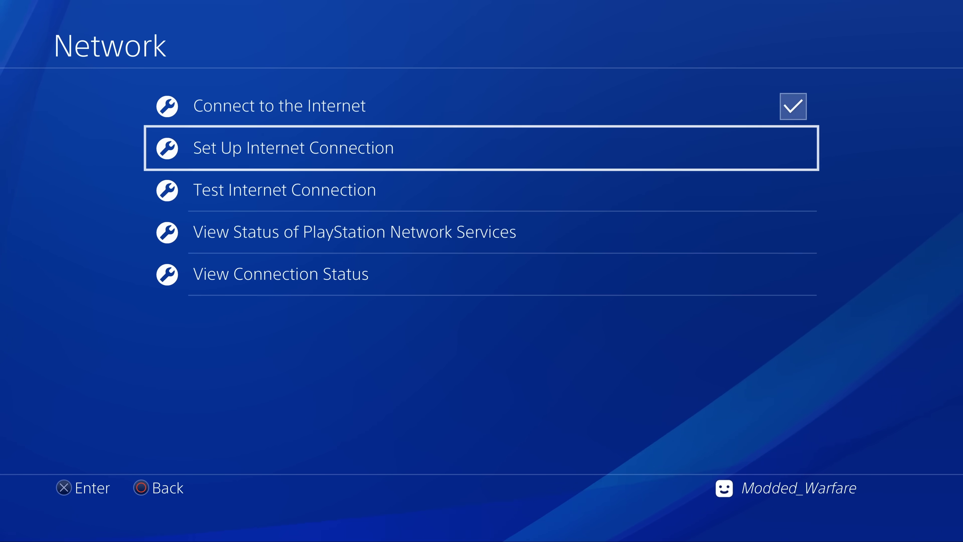
- Check the system software version on the console's System Information page and return to the home screen
key(Down)
key(Down)
key(Down)
key(Escape)
key(Down)
key(Down)
key(Down)
key(Down)
key(Down)
key(Down)
key(Down)
key(Down)
key(Down)
key(Down)
key(Down)
key(Down)
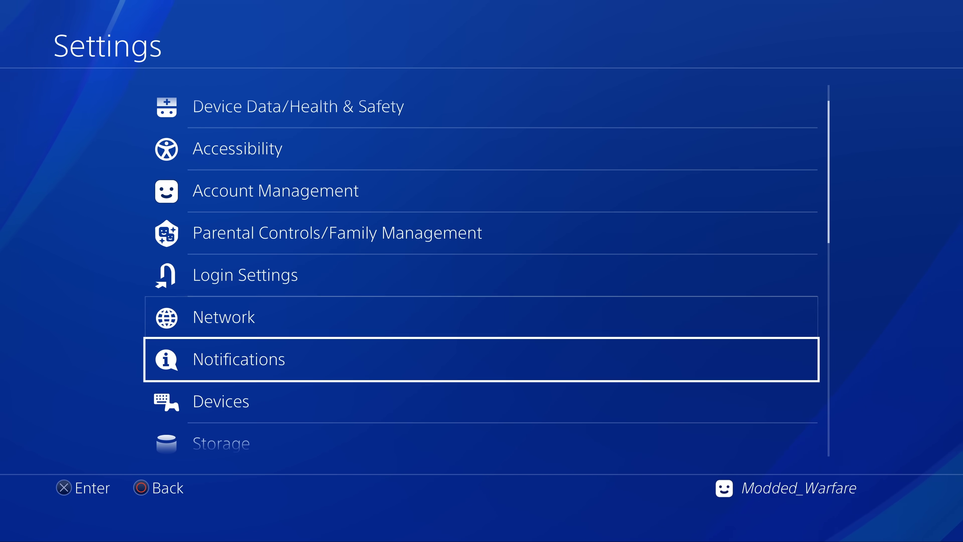
key(Down)
key(Down)
key(Down)
key(Down)
key(Down)
key(Up)
key(Return)
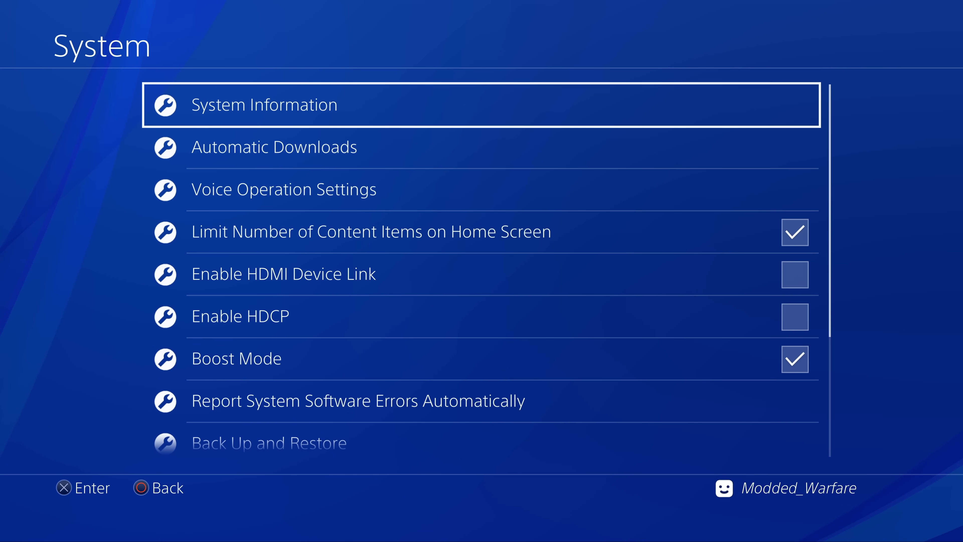
key(Return)
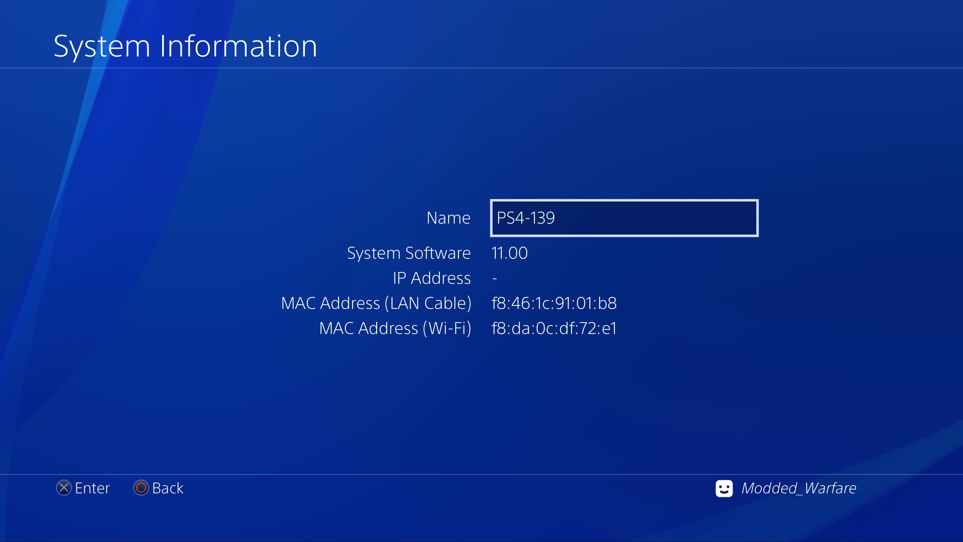
key(Home)
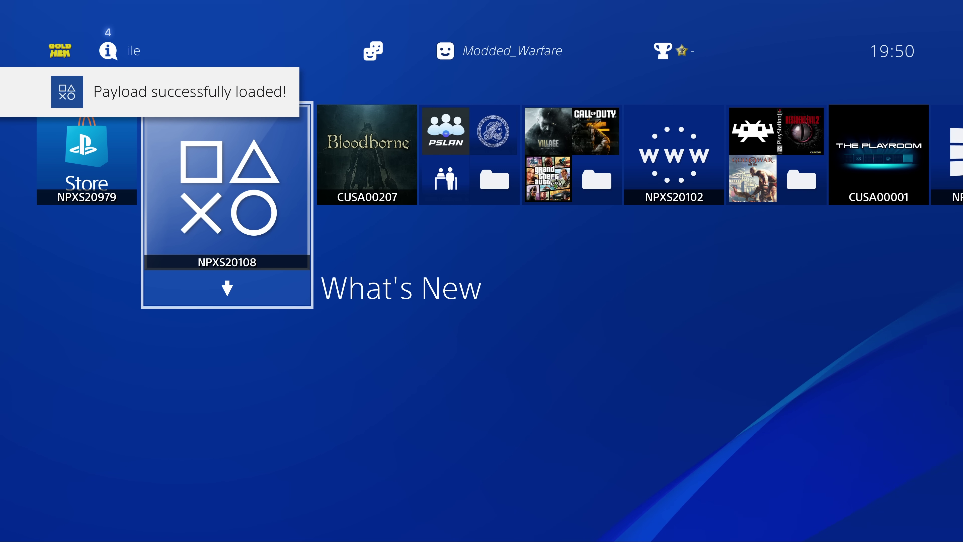
- Delete the cookies in the web browser's settings and return to the home screen
key(Escape)
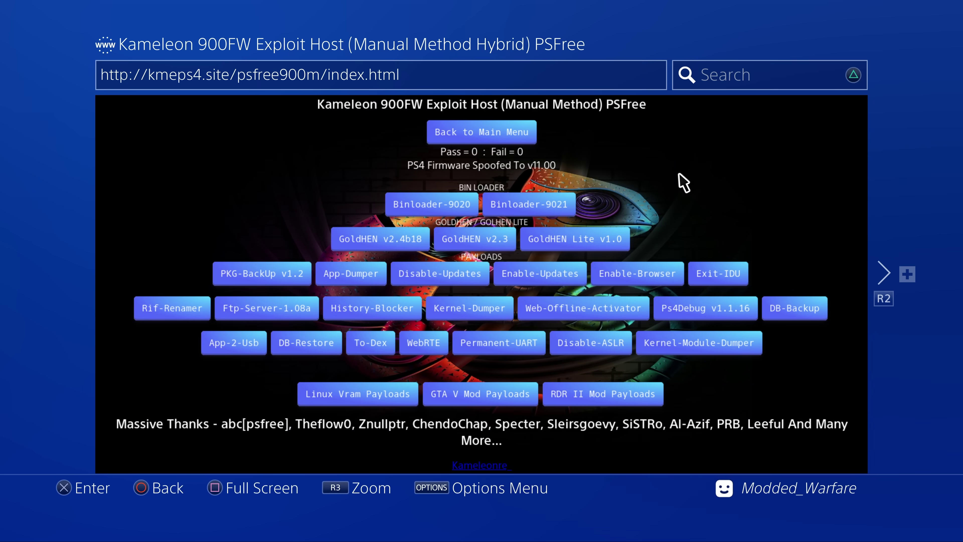
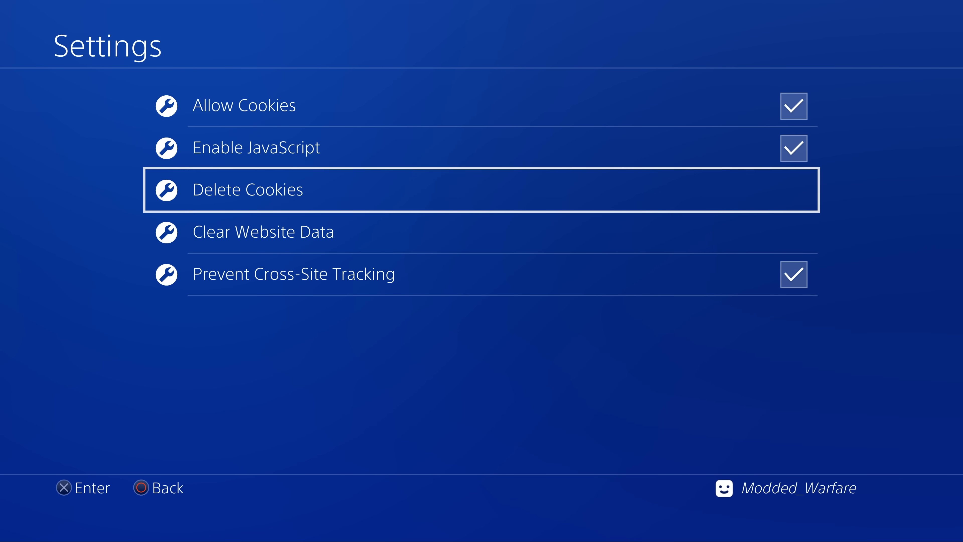
key(Return)
key(Return)
key(Down)
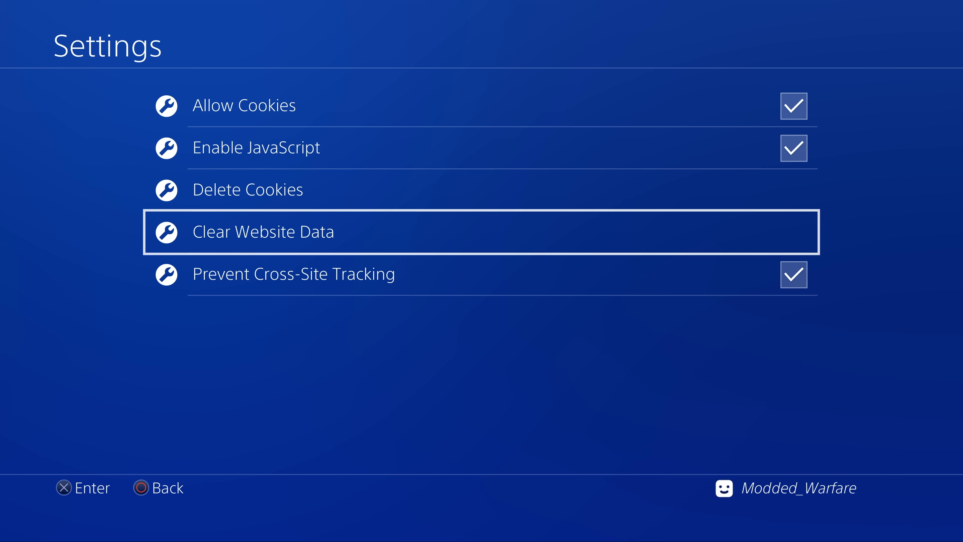
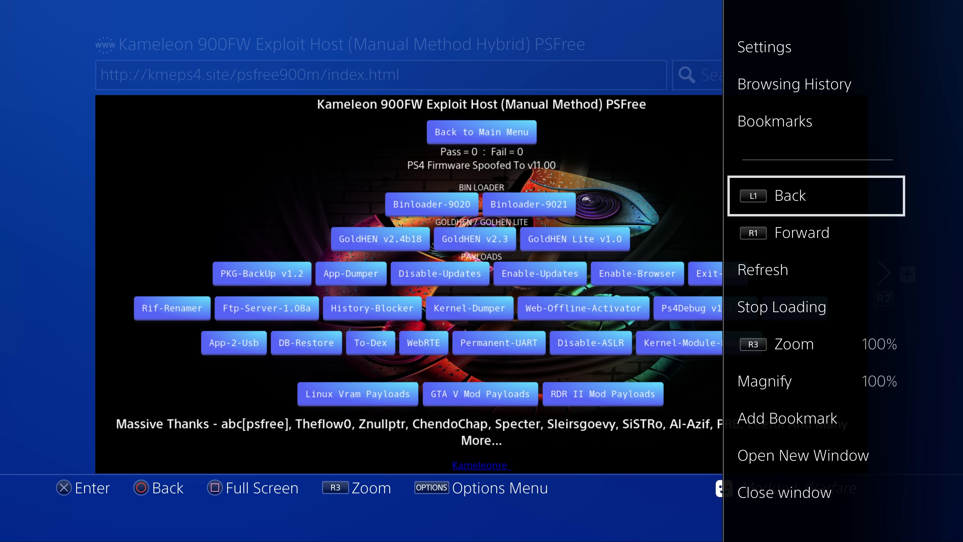
key(Down)
key(Down)
key(super)
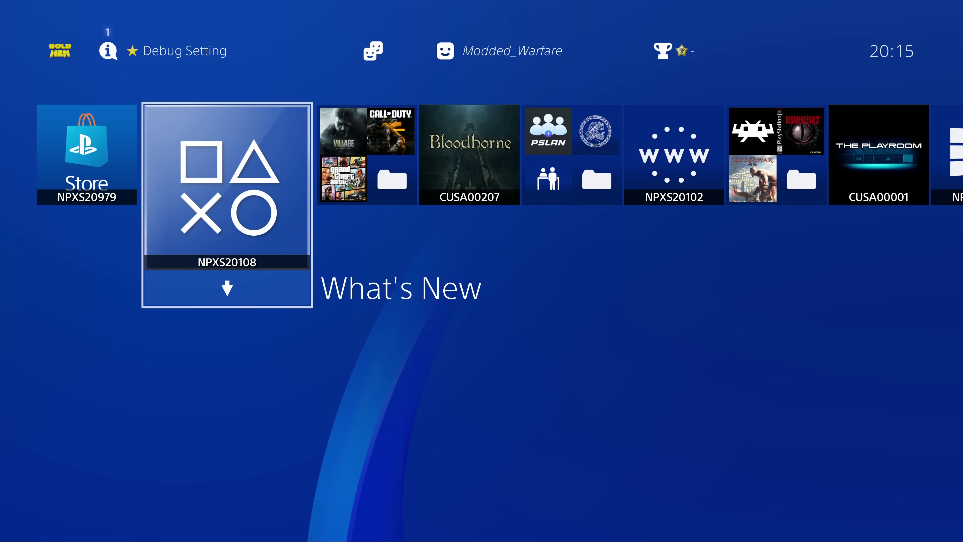
- Open the Settings page of the GoldHEN menu and enable the PPPoE Patch
key(Up)
key(Left)
key(Return)
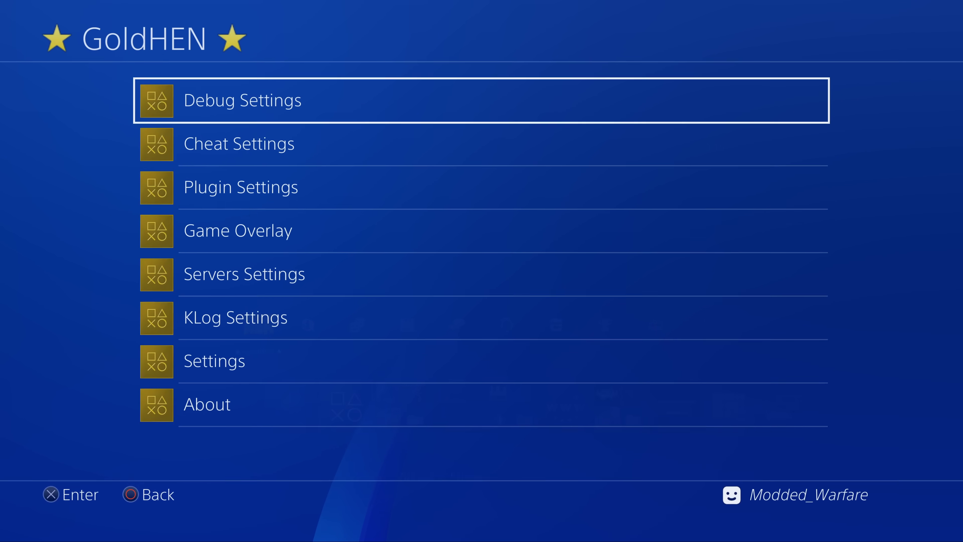
key(Down)
key(Down)
key(Down)
key(Down)
key(Down)
key(Down)
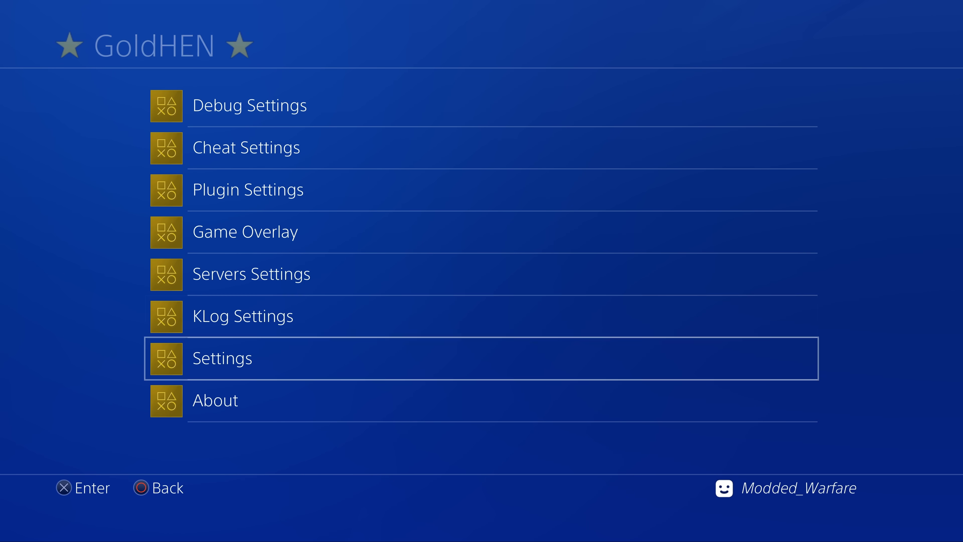
key(Return)
key(Down)
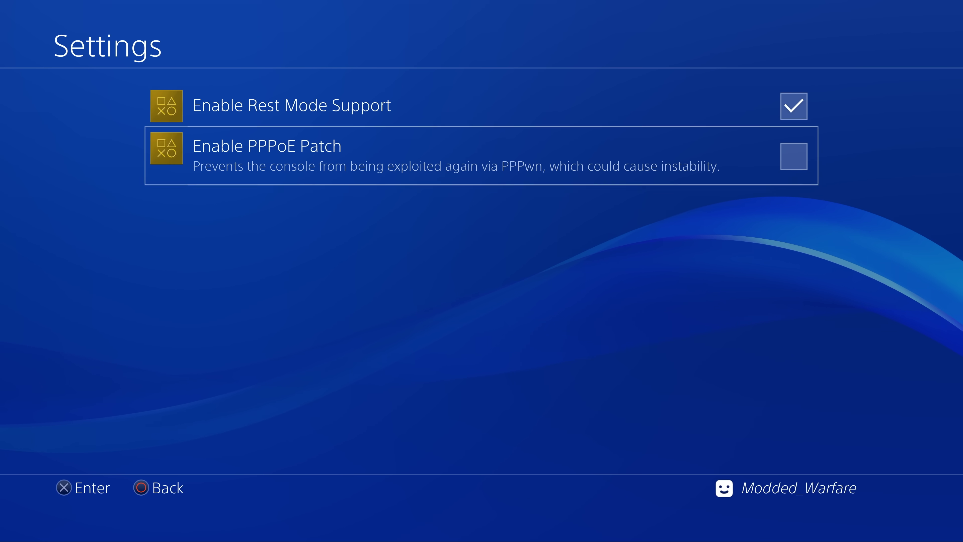
key(Return)
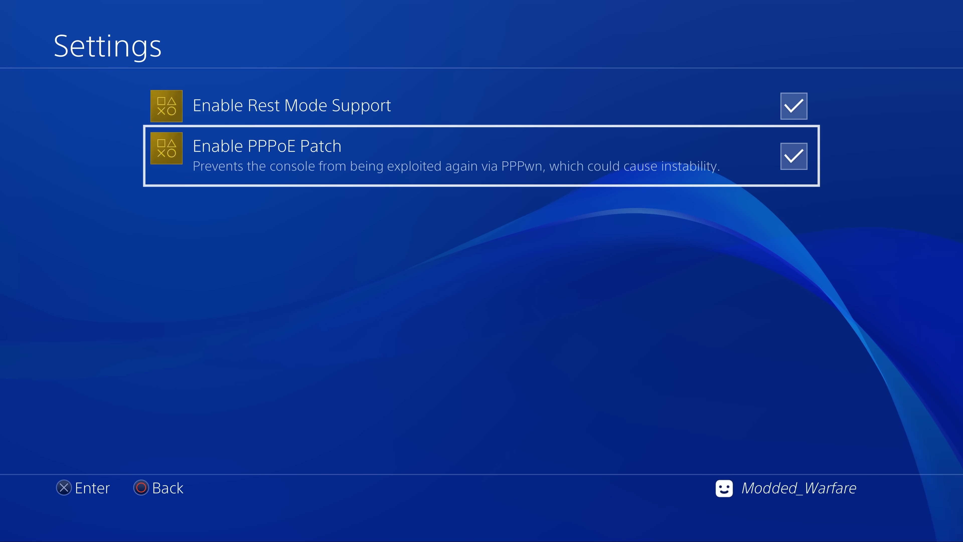
key(Up)
key(Down)
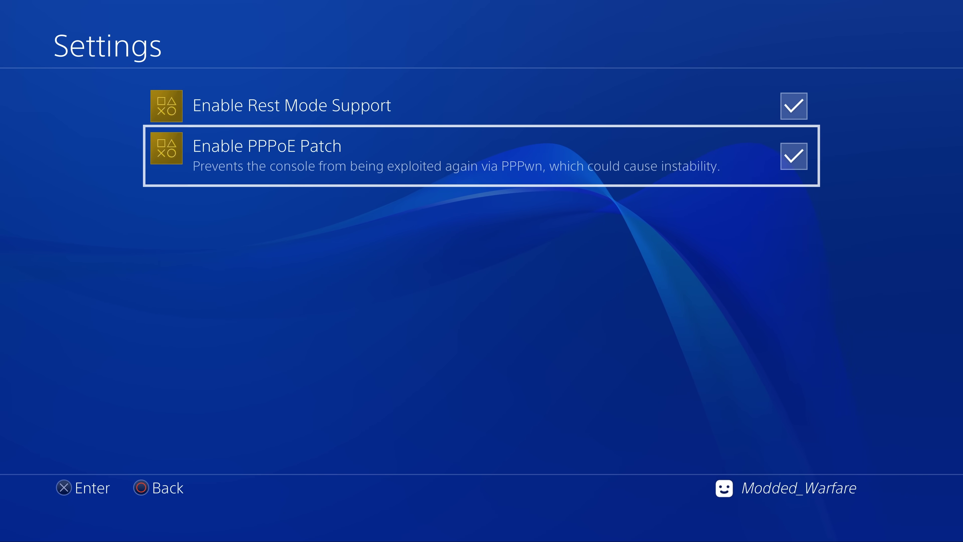
key(Return)
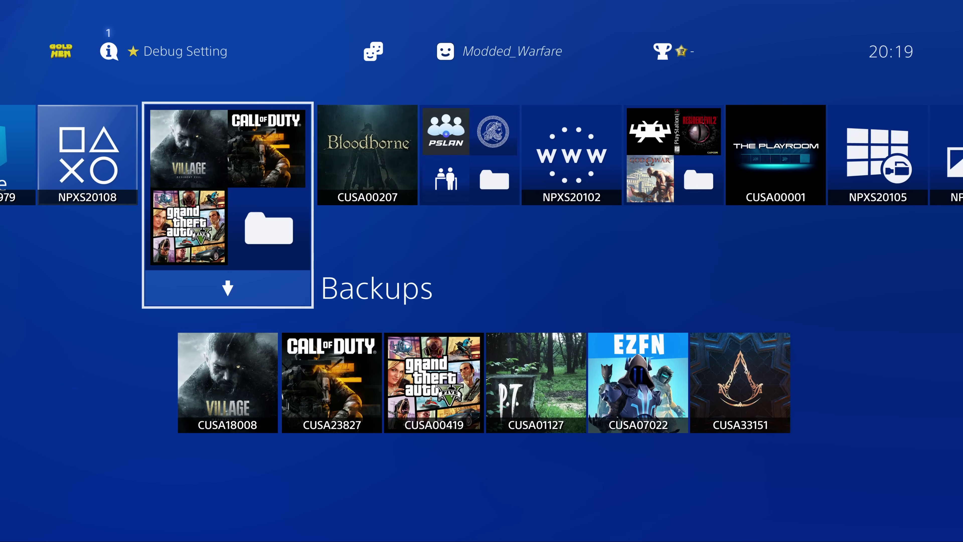
- Reopen GoldHEN's Settings page from the home screen and turn on the Enable PPPoE Patch option
key(Up)
key(Return)
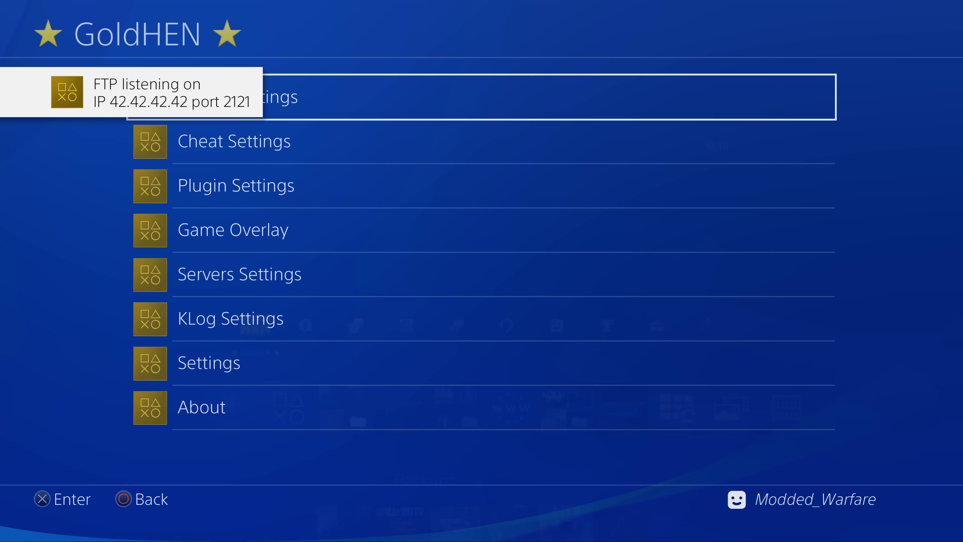
key(Down)
key(Down)
key(Down)
key(Down)
key(Down)
key(Down)
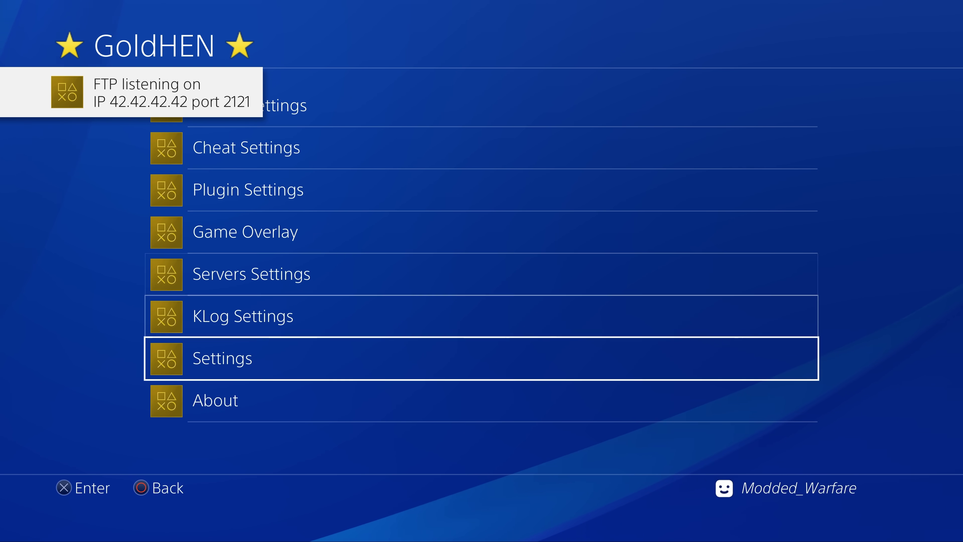
key(Up)
key(Down)
key(Return)
key(Down)
key(Return)
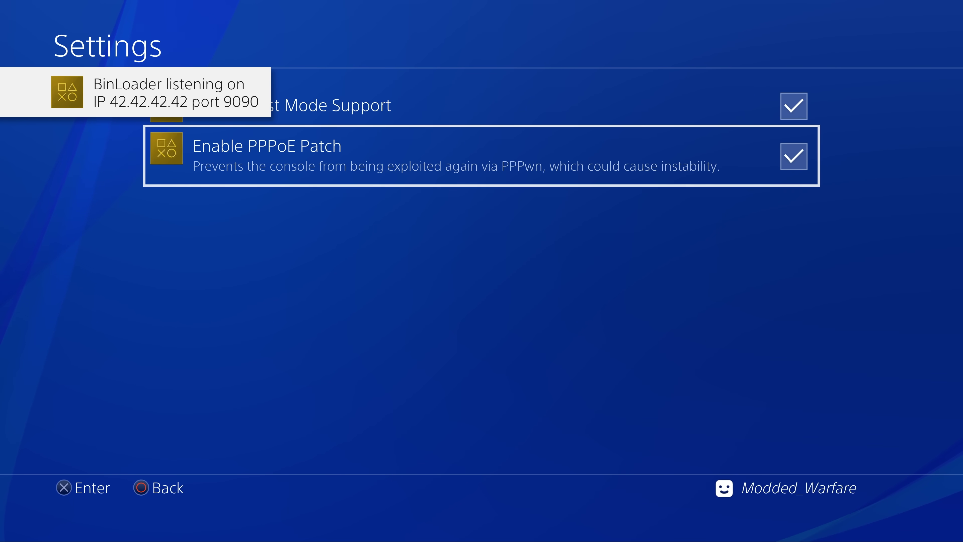
- Check the GoldHEN version on the console's System Information page and return to the home screen
key(Escape)
key(Up)
key(Right)
key(Right)
key(Right)
key(Right)
key(Right)
key(Right)
key(Right)
key(Right)
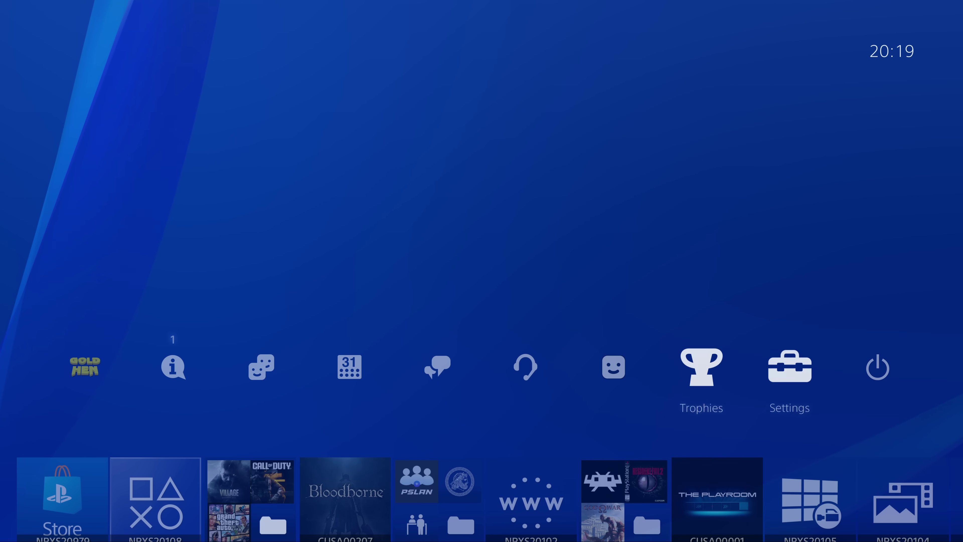
key(Return)
key(Down)
key(Down)
key(Down)
key(Down)
key(Down)
key(Down)
key(Down)
key(Down)
key(Down)
key(Down)
key(Down)
key(Down)
key(Down)
key(Down)
key(Down)
key(Down)
key(Down)
key(Down)
key(Down)
key(Down)
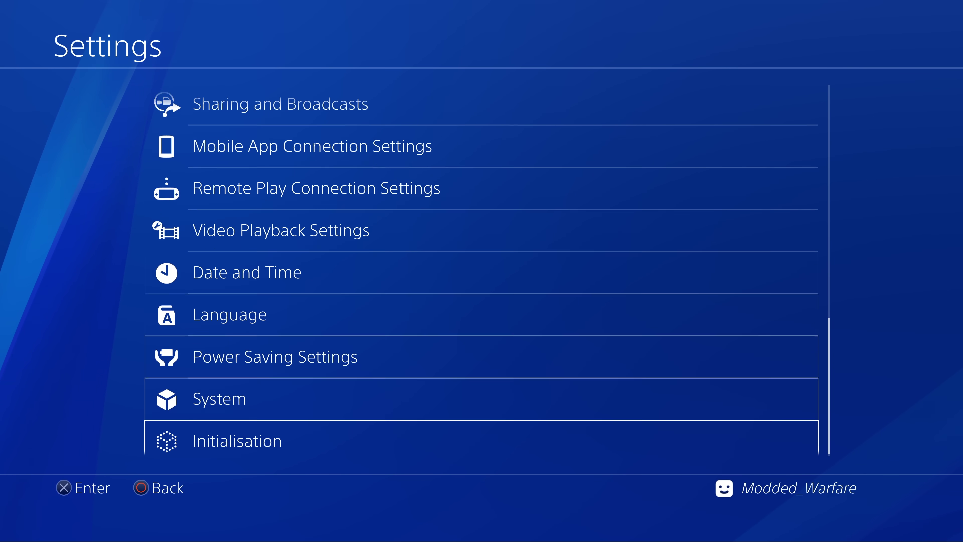
key(Return)
key(Return)
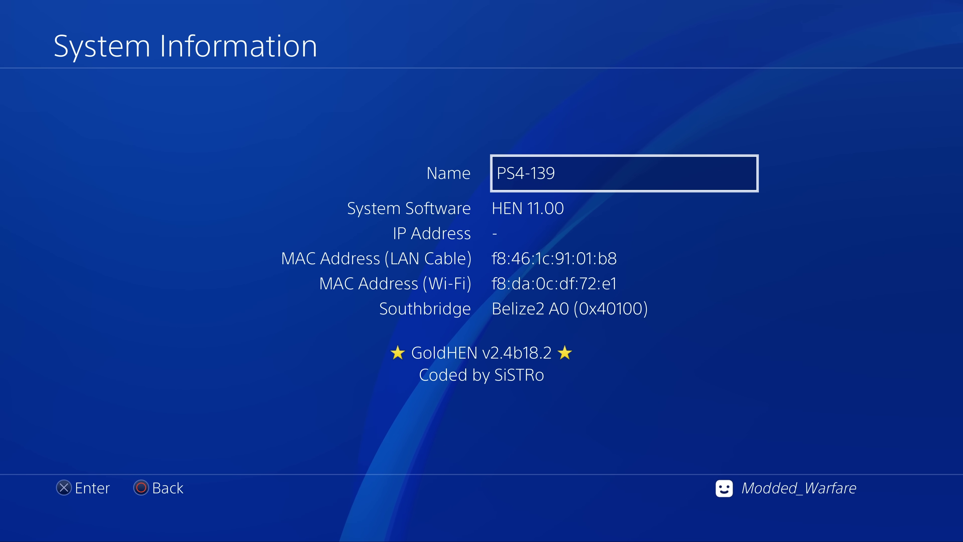
key(Escape)
- Run Set Up Internet Connection in the Network settings through to its connection test, and return to the home screen
key(Up)
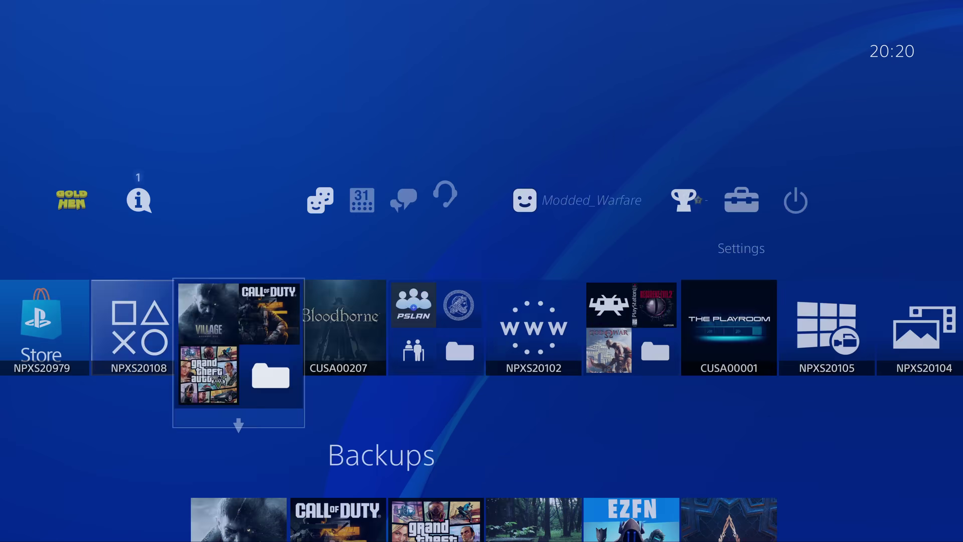
key(Return)
key(Down)
key(Down)
key(Down)
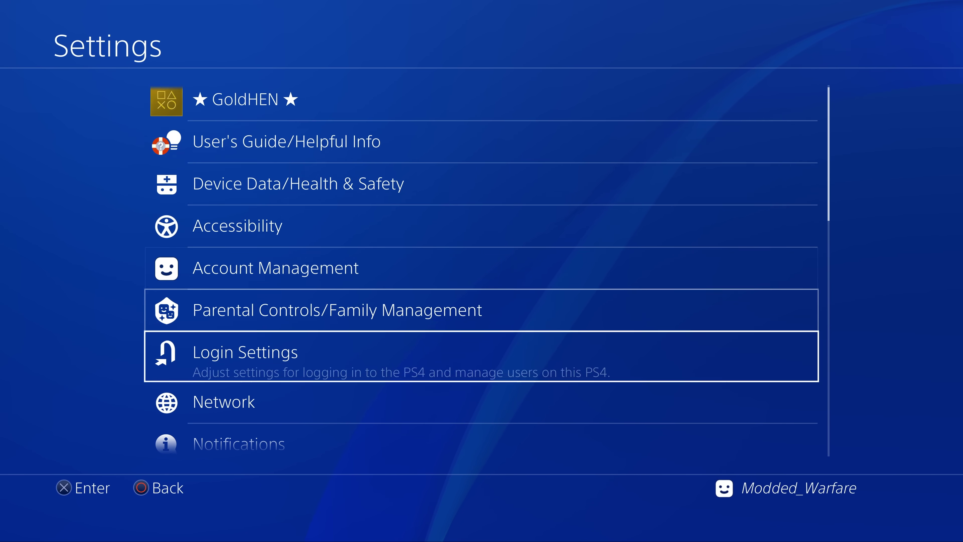
key(Return)
key(Down)
key(Return)
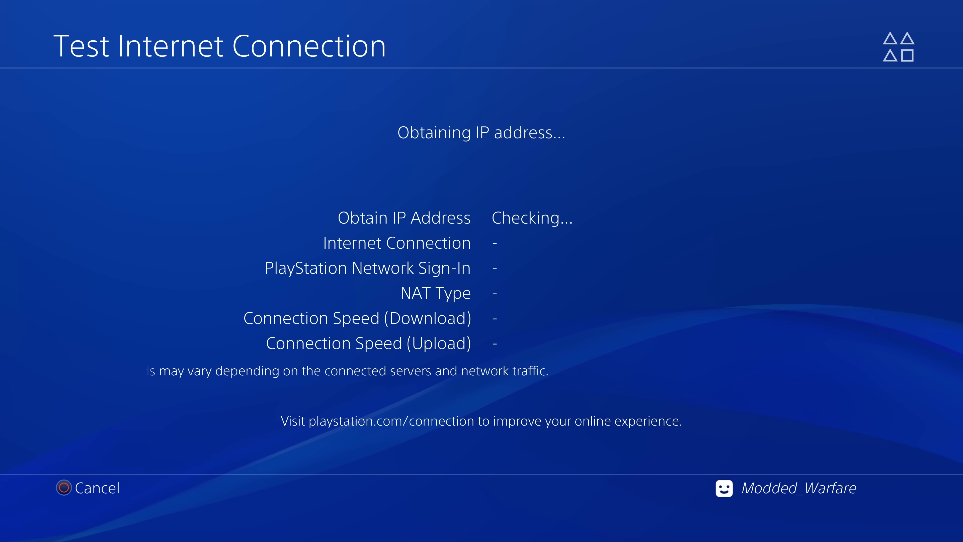
key(Escape)
key(Escape)
key(Escape)
key(Escape)
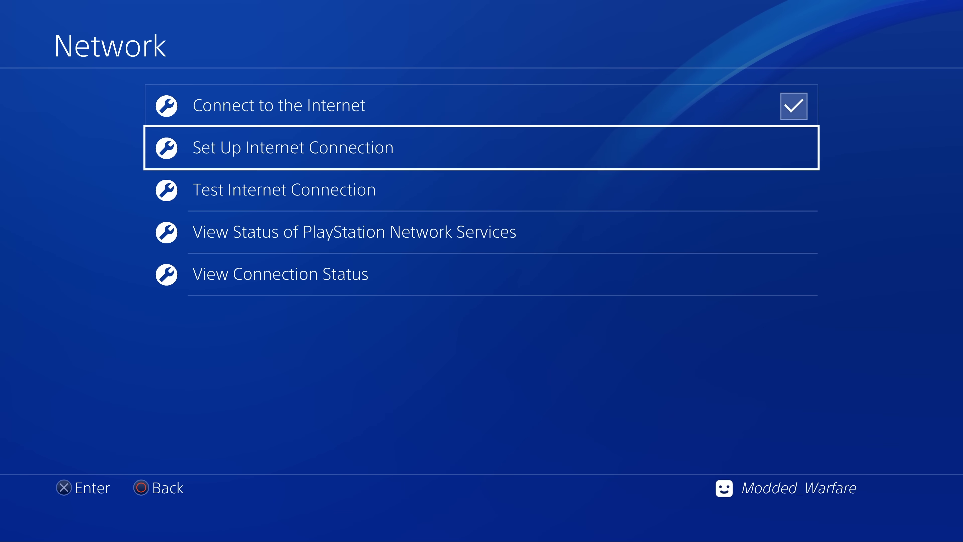
- Open GoldHEN's Settings page and examine the Enable PPPoE Patch option
key(Right)
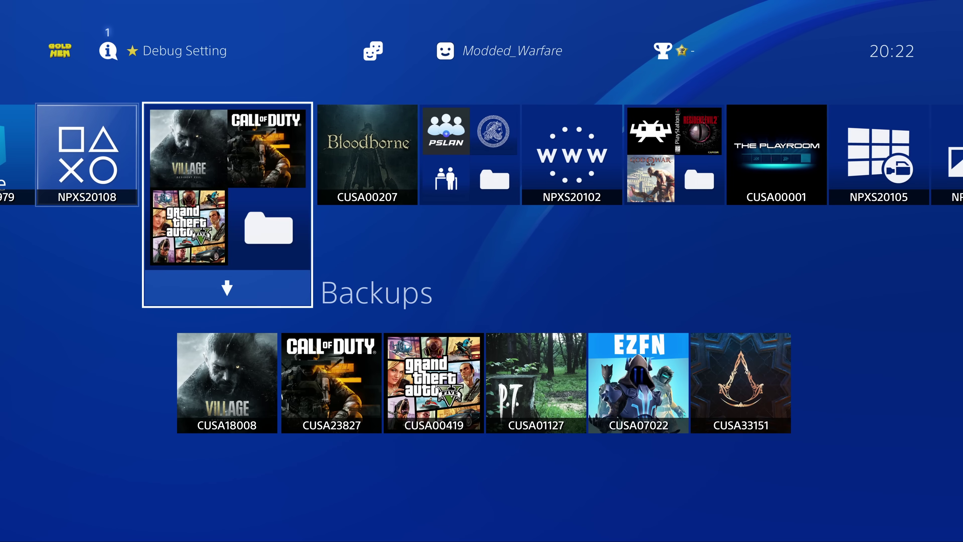
key(Left)
key(Up)
key(Left)
key(Left)
key(Left)
key(Left)
key(Left)
key(Left)
key(Left)
key(Return)
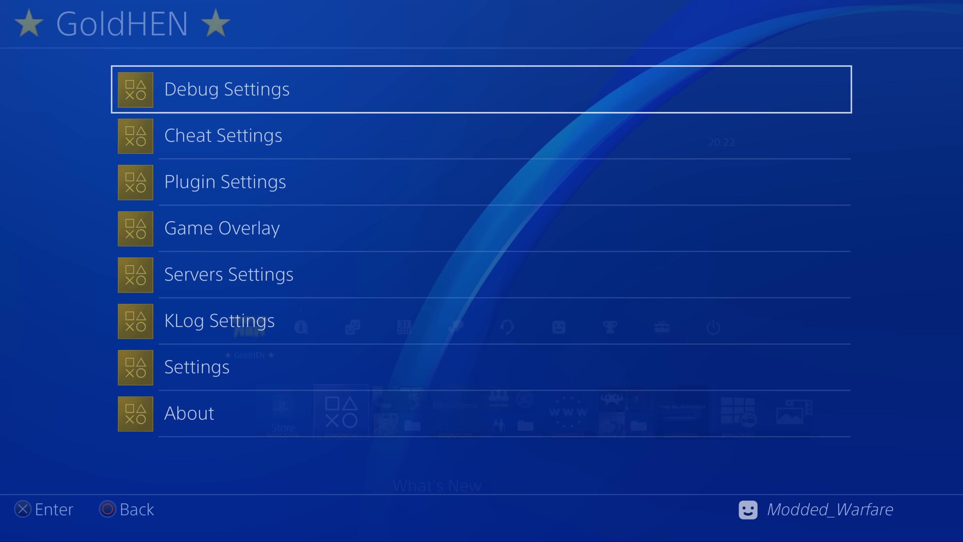
key(Down)
key(Down)
key(Down)
key(Down)
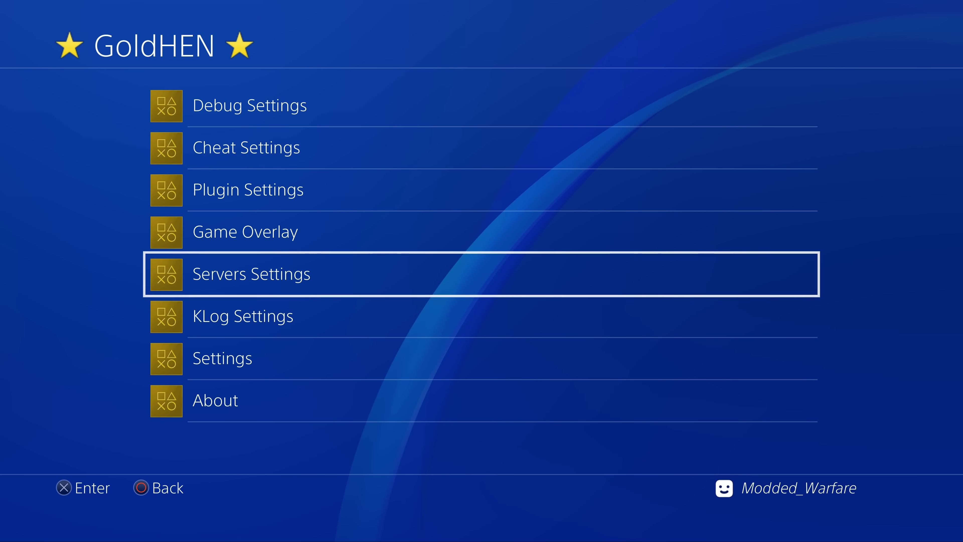
key(Down)
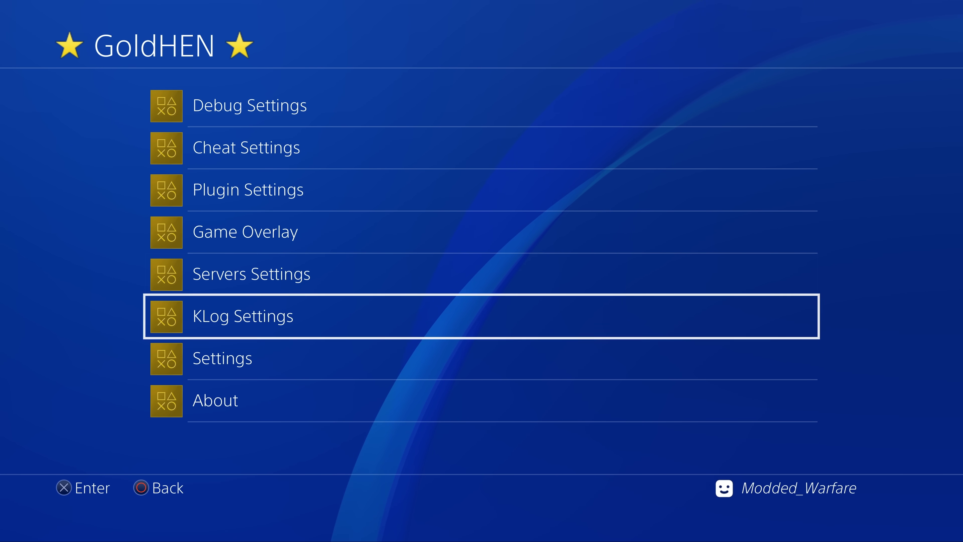
key(Down)
key(Return)
key(Down)
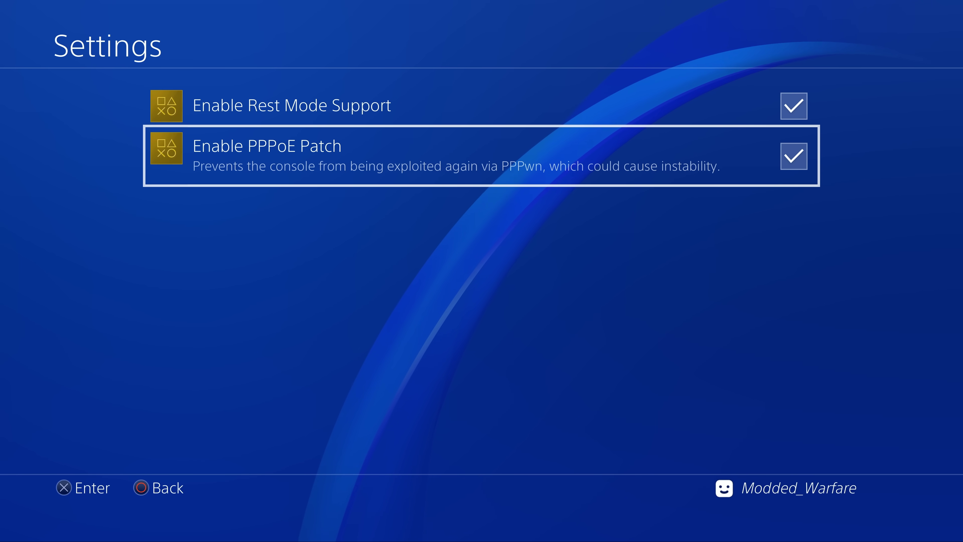
- Open GoldHEN's Debug Settings and examine the Enable Search Subdirectories option
key(Up)
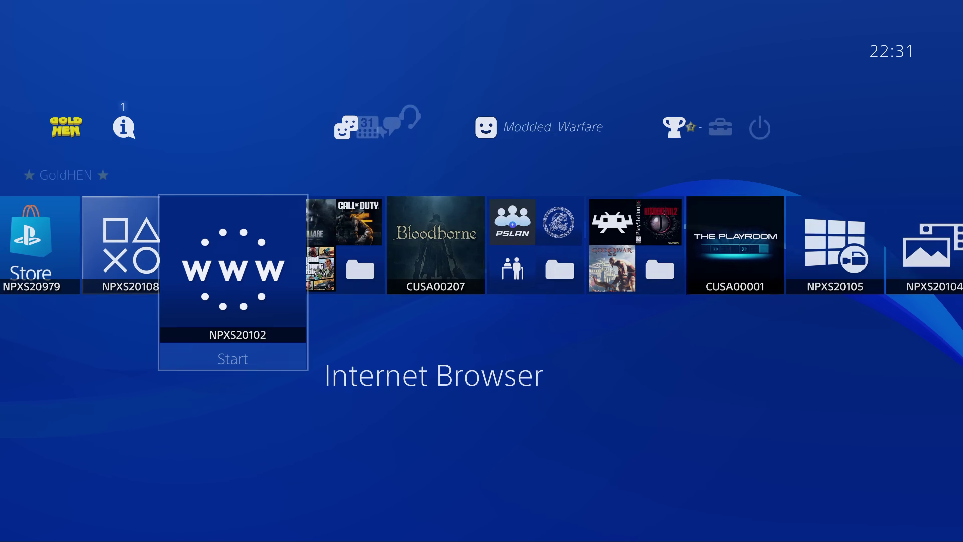
key(Up)
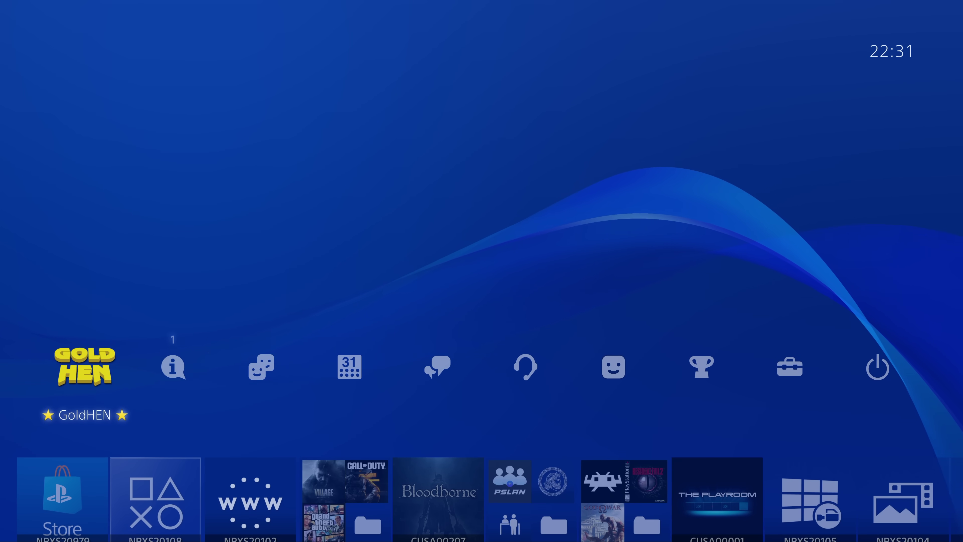
key(Return)
key(Return)
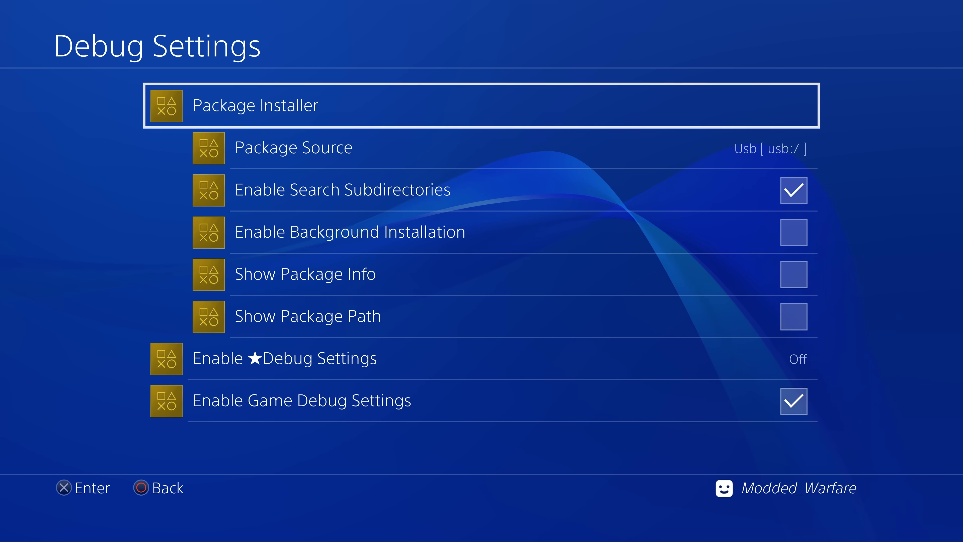
key(Down)
key(Down)
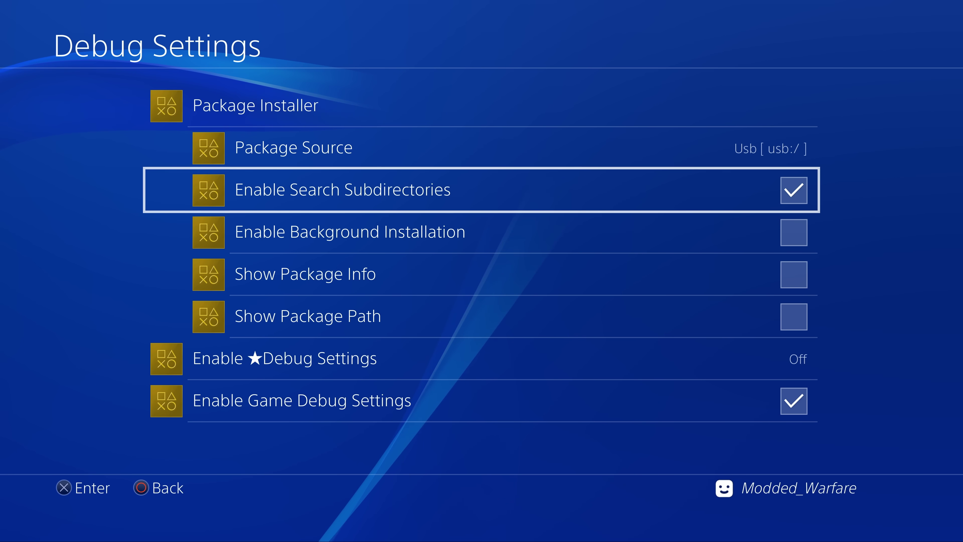
- Open the Package Installer to search the USB drive for packages, and leave it again
key(Up)
key(Up)
key(Return)
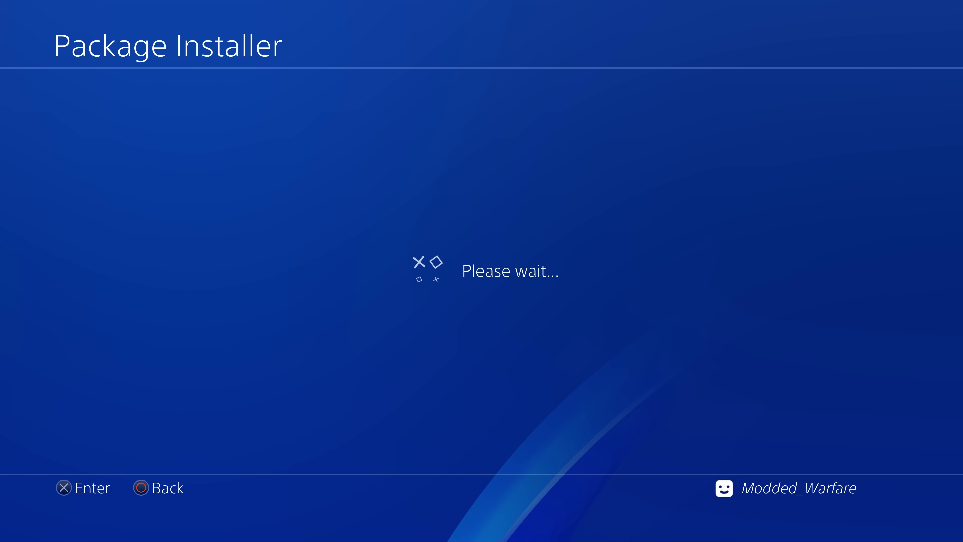
key(Escape)
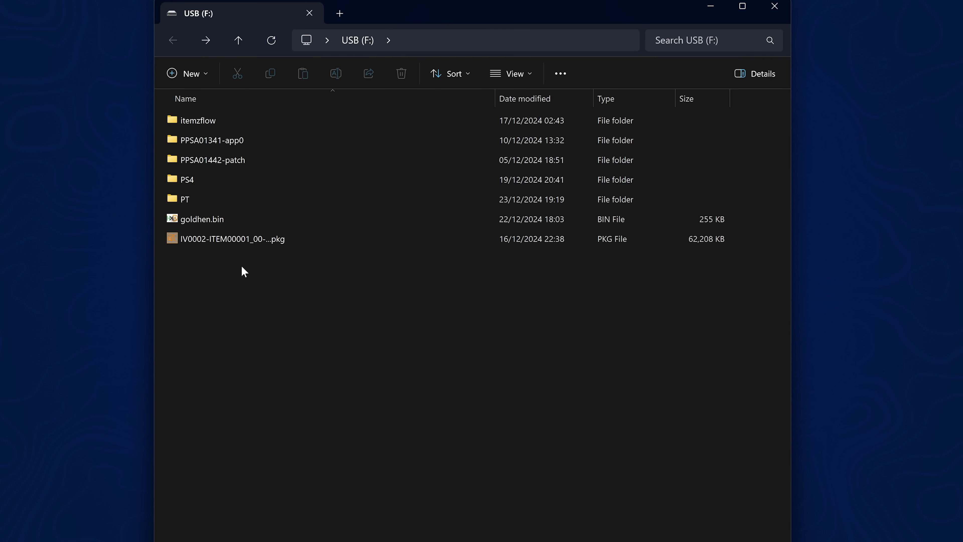
- Switch to File Explorer, look at PT.pkg inside the PT folder, and return to the root of USB (F:)
click(247, 243)
double_click(195, 119)
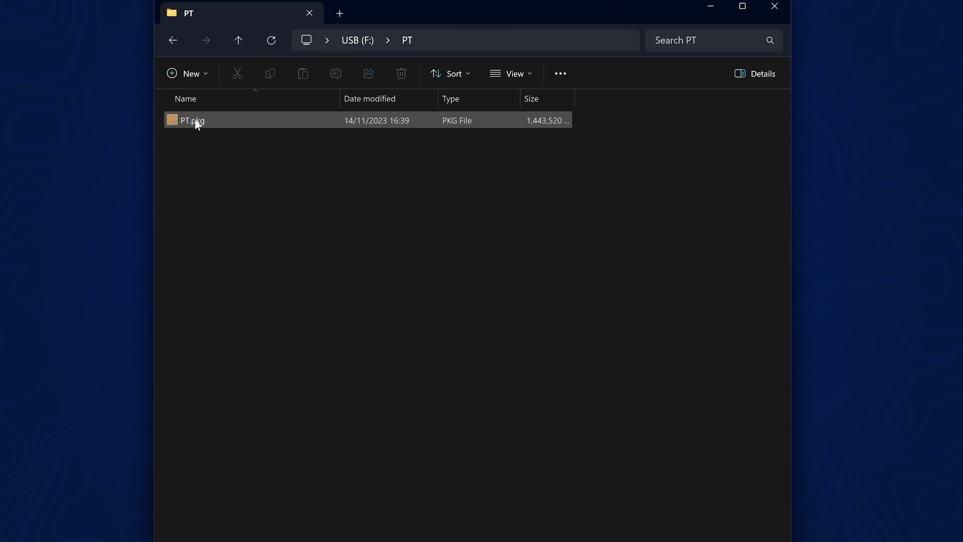
click(195, 118)
key(alt+Left)
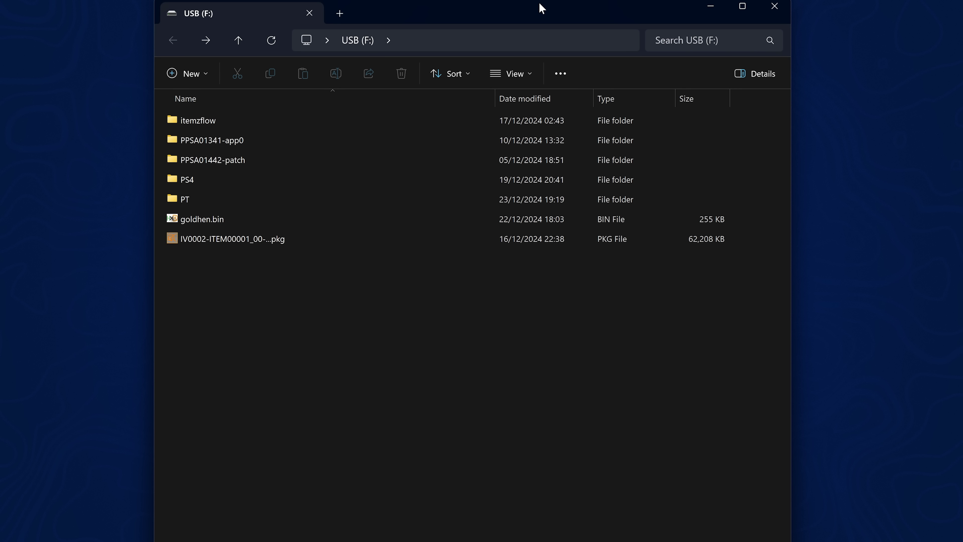
- Rename the PPSA01341-app0 folder on USB (F:) as .PPSA01341-app0
drag(542, 8, 544, 6)
click(289, 140)
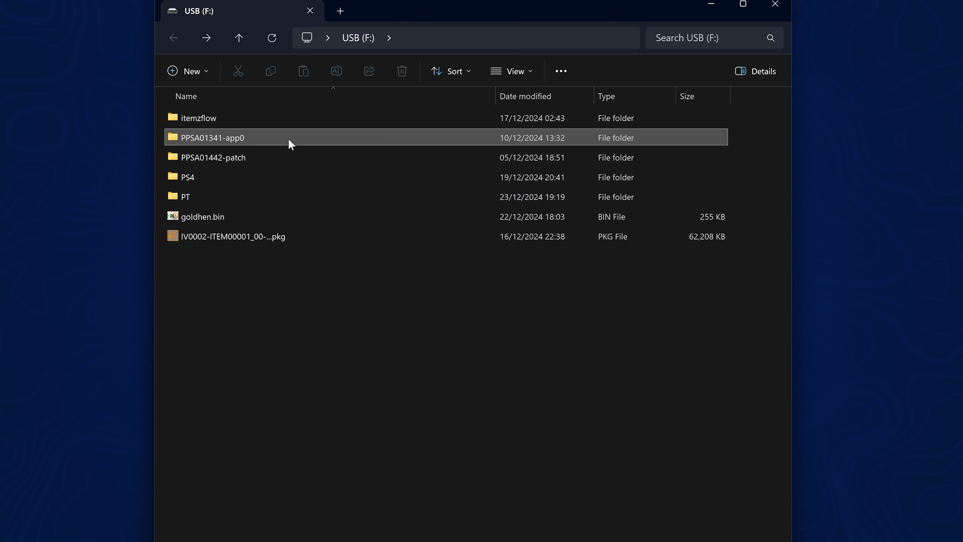
right_click(288, 138)
click(330, 493)
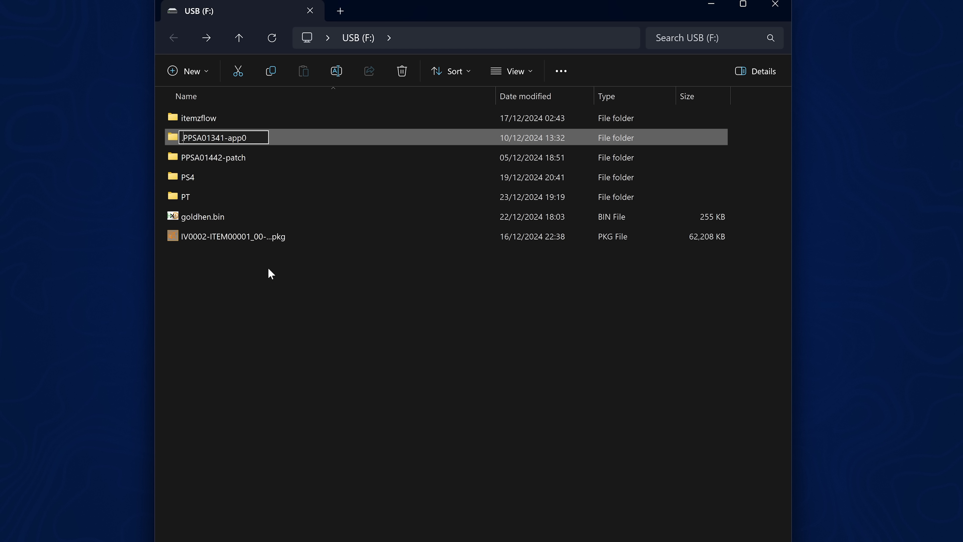
text(.)
key(Return)
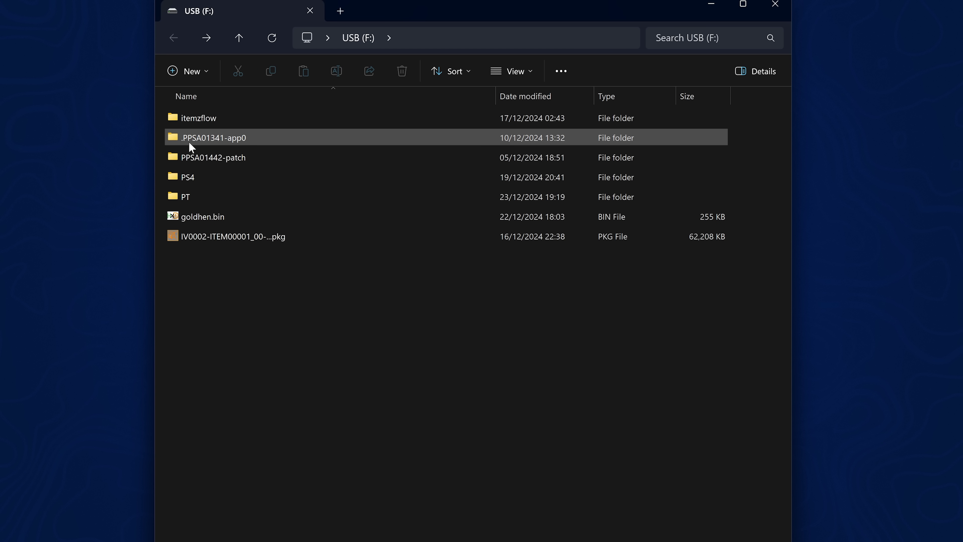
click(310, 296)
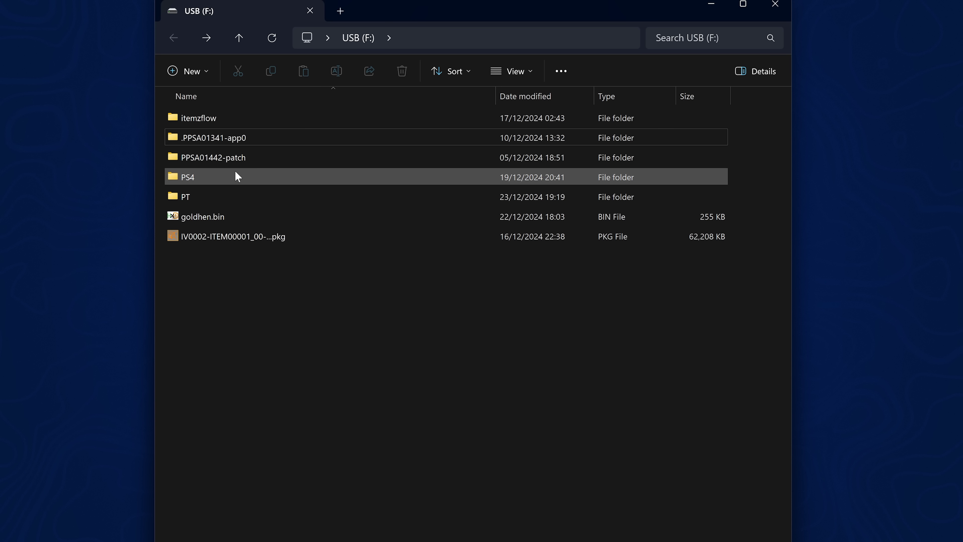
- View the PPSA01442-patch folder and choose it as the save location for a blank Notepad document
click(220, 162)
double_click(237, 161)
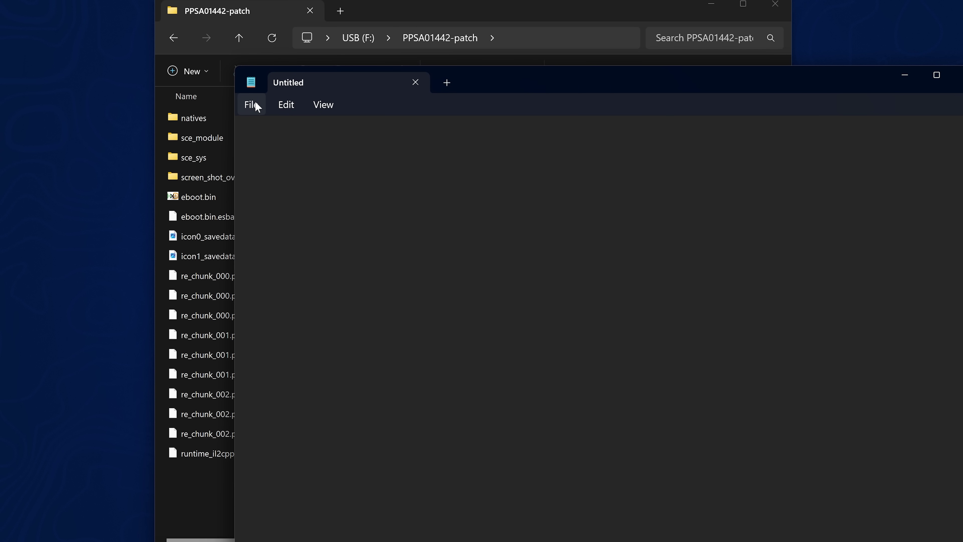
click(255, 102)
click(291, 219)
drag(59, 540, 114, 446)
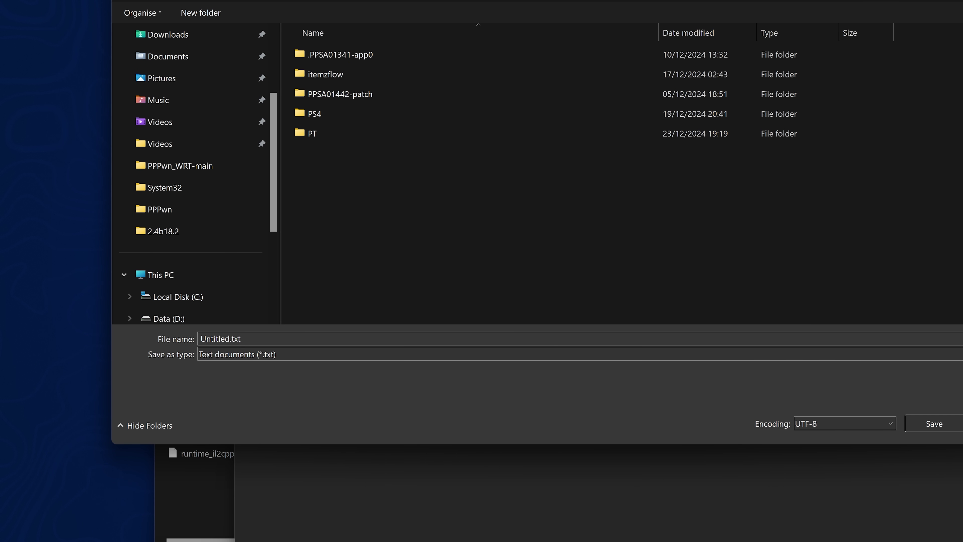
click(336, 126)
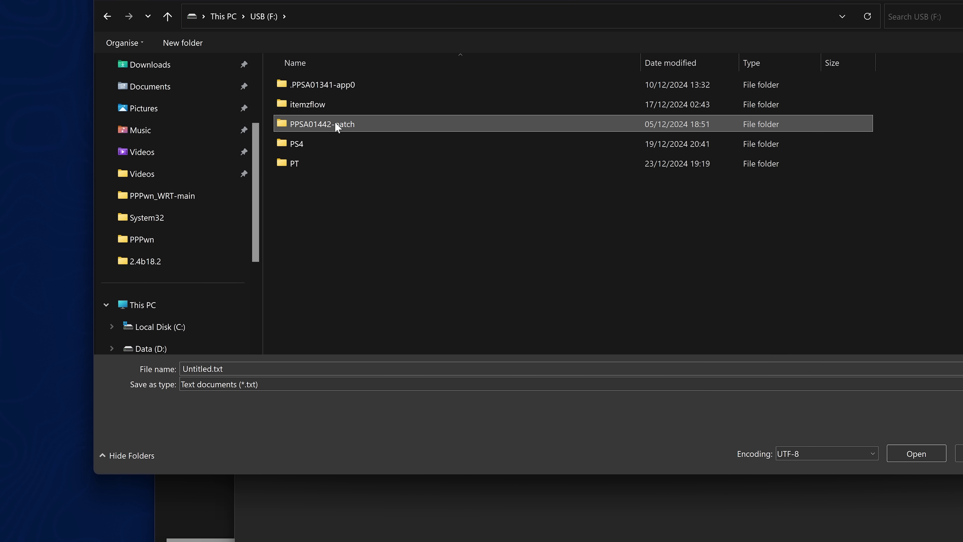
double_click(337, 126)
- Save the blank document as .ignore with the file type All files (*.*), and close Notepad
click(166, 369)
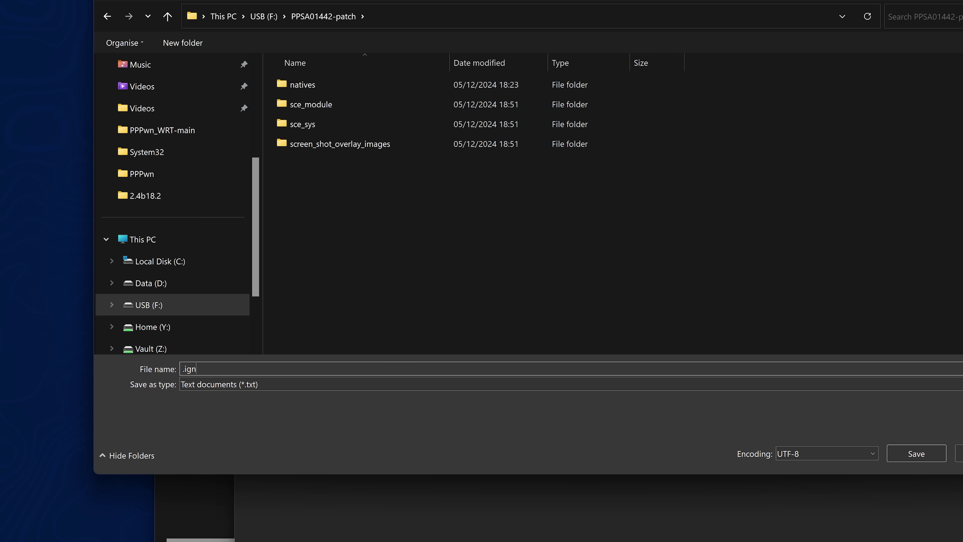
click(214, 385)
click(210, 404)
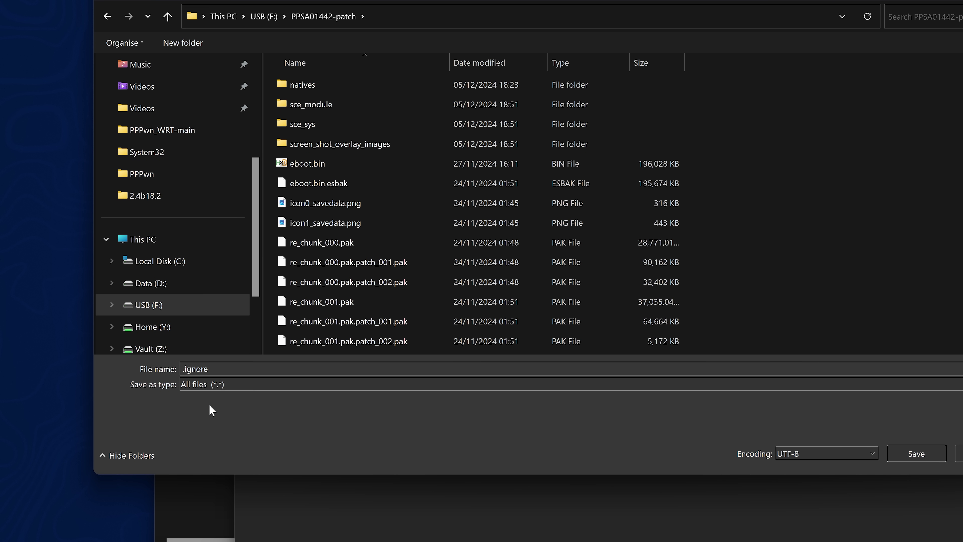
click(917, 453)
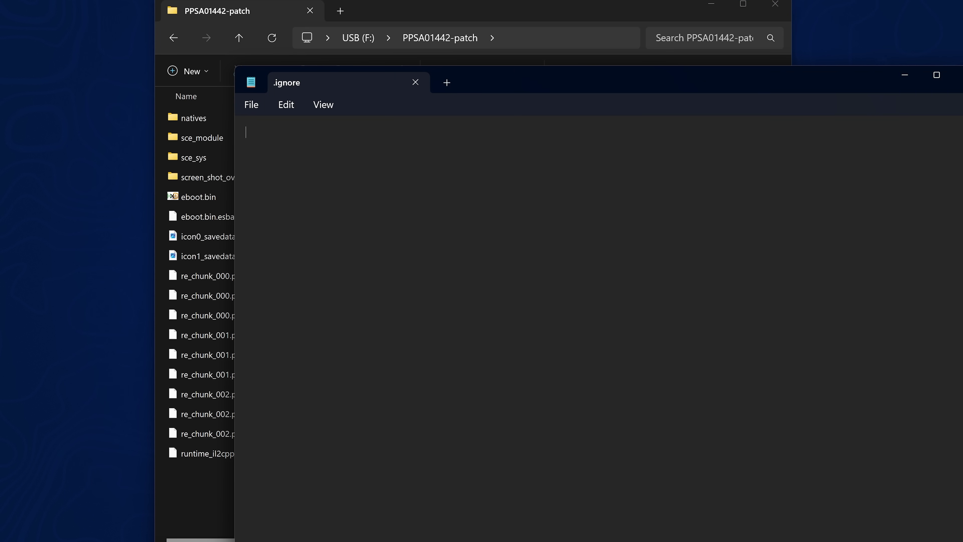
click(958, 75)
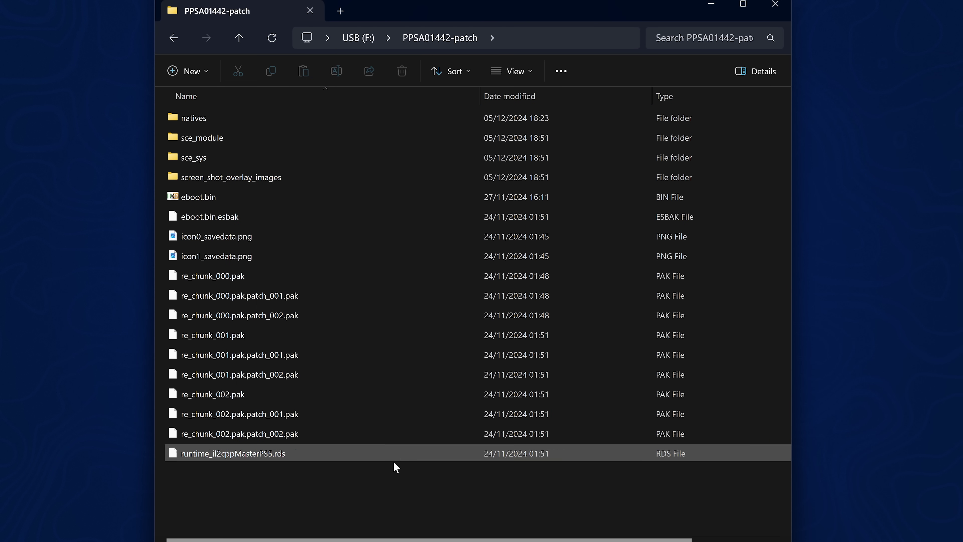
- Refresh the PPSA01442-patch folder, check the .ignore file, and return to the root of USB (F:)
click(272, 38)
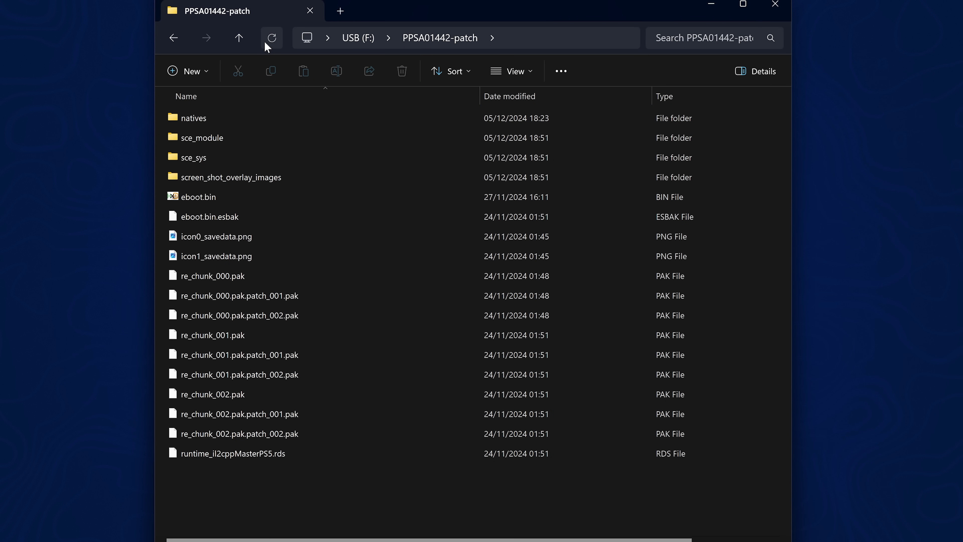
click(186, 193)
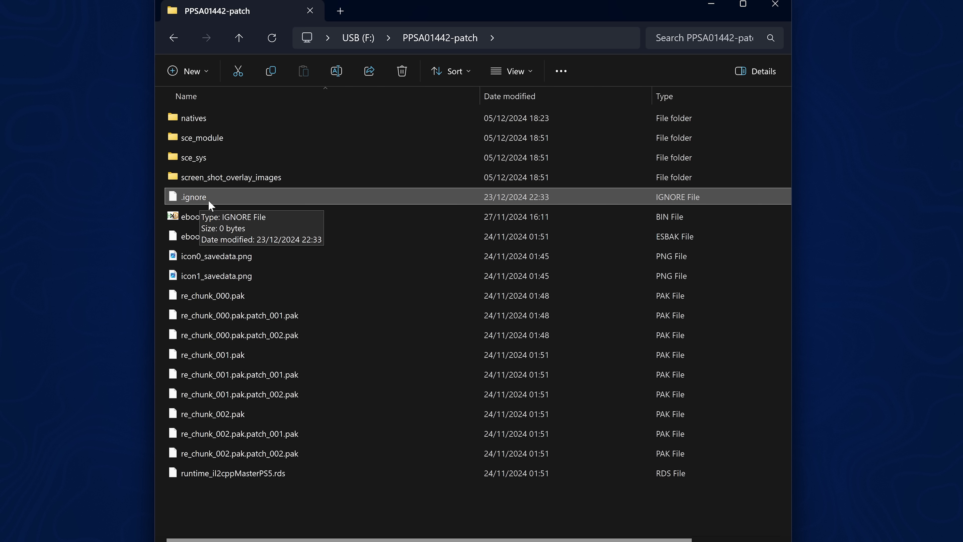
key(alt+Left)
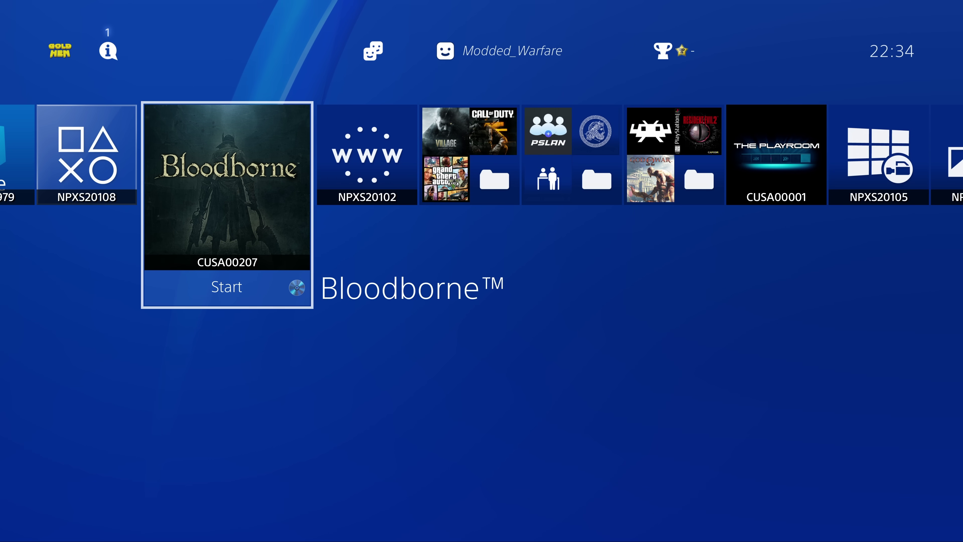
- Open GoldHEN's Debug Settings, check the Enable Search Subdirectories option, and open the Package Installer
key(Up)
key(Left)
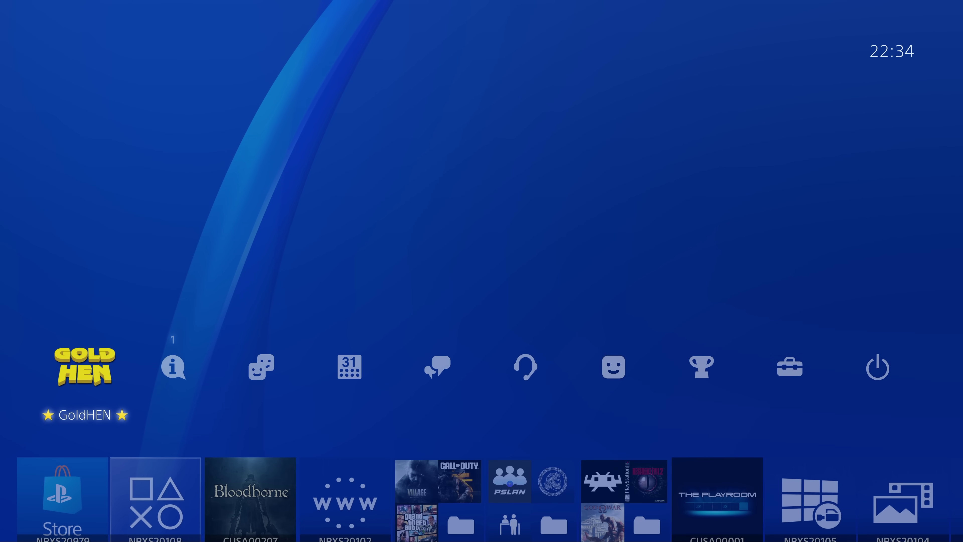
key(Return)
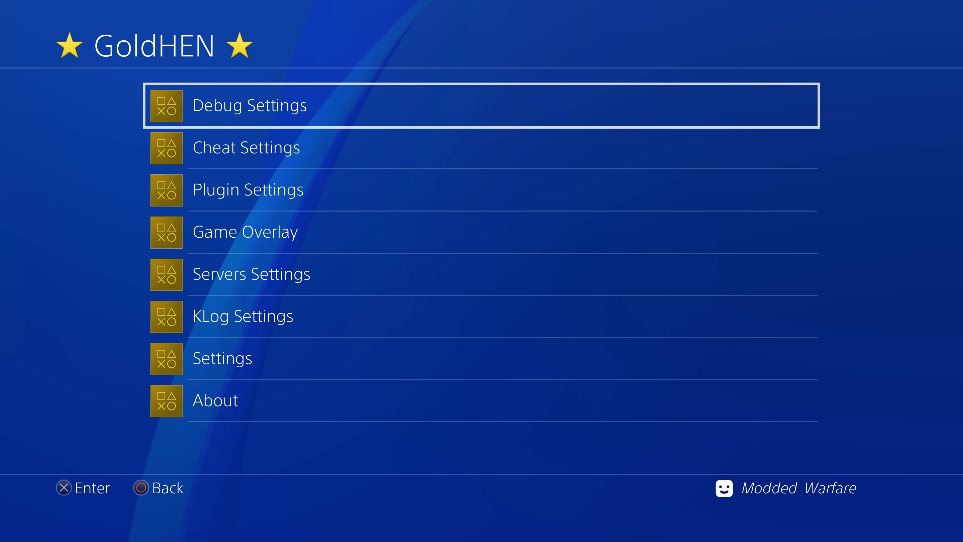
key(Return)
key(Down)
key(Down)
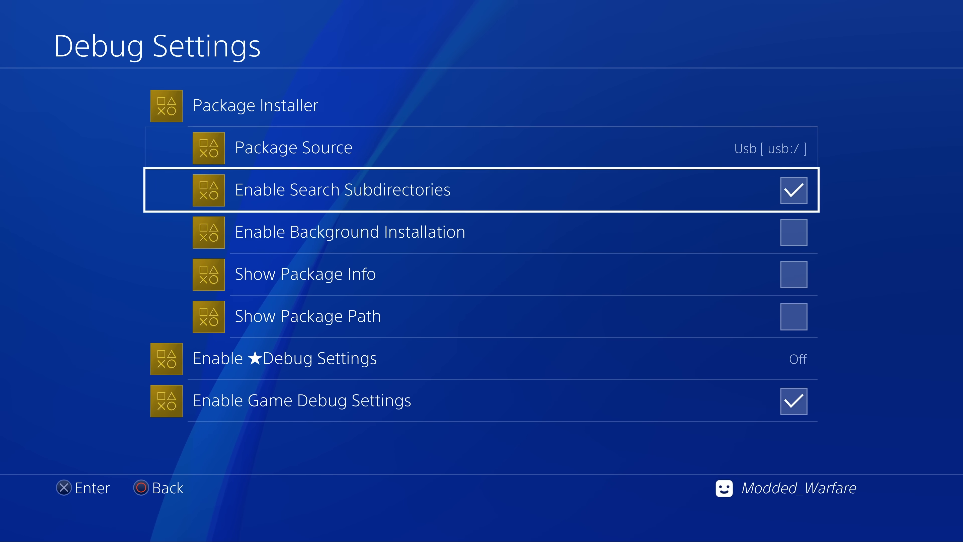
key(Up)
key(Up)
key(Return)
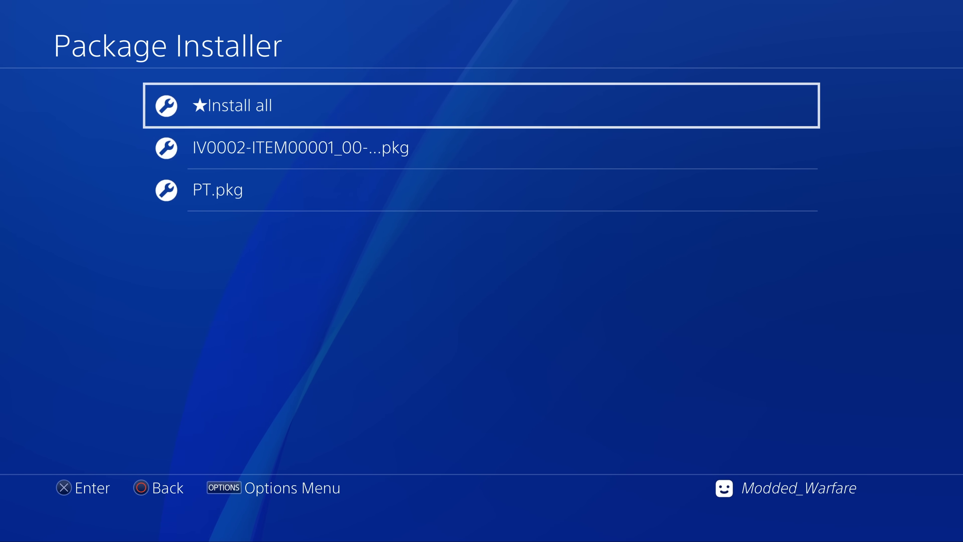
- Look through the packages found on the USB drive in the Package Installer and select PT.pkg
key(Down)
key(Down)
key(Up)
key(Up)
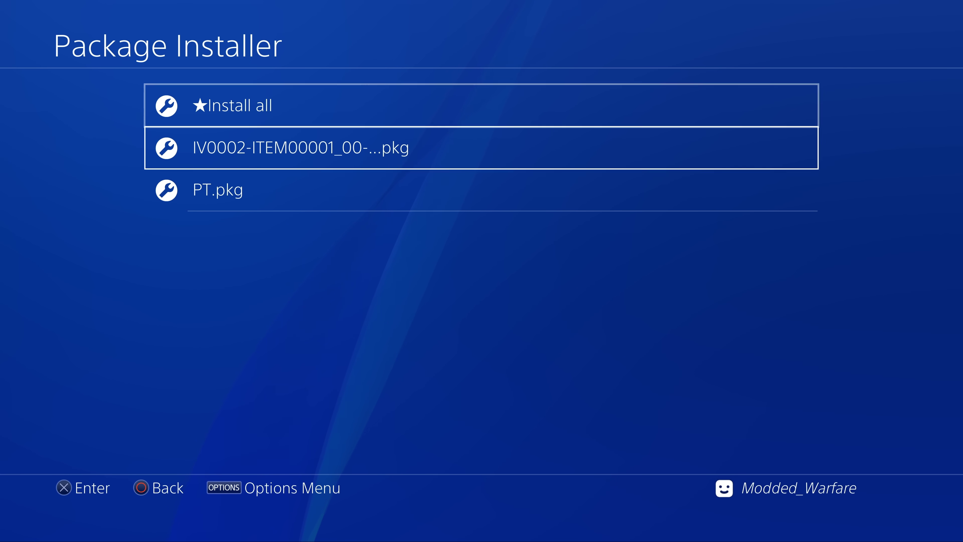
key(Down)
key(Down)
key(Return)
key(Right)
key(Return)
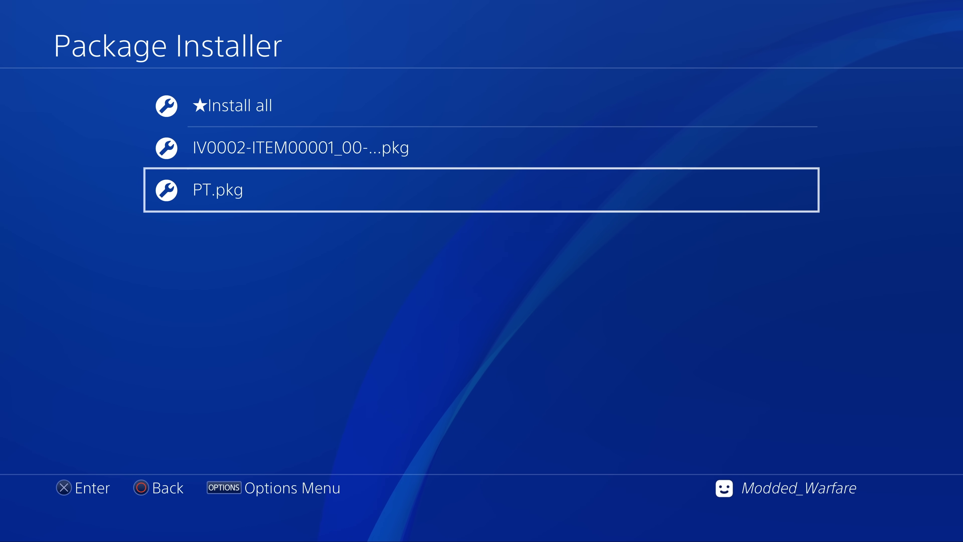
- Leave the Package Installer and reopen it to reload the package list
key(Escape)
key(Return)
key(Escape)
key(Return)
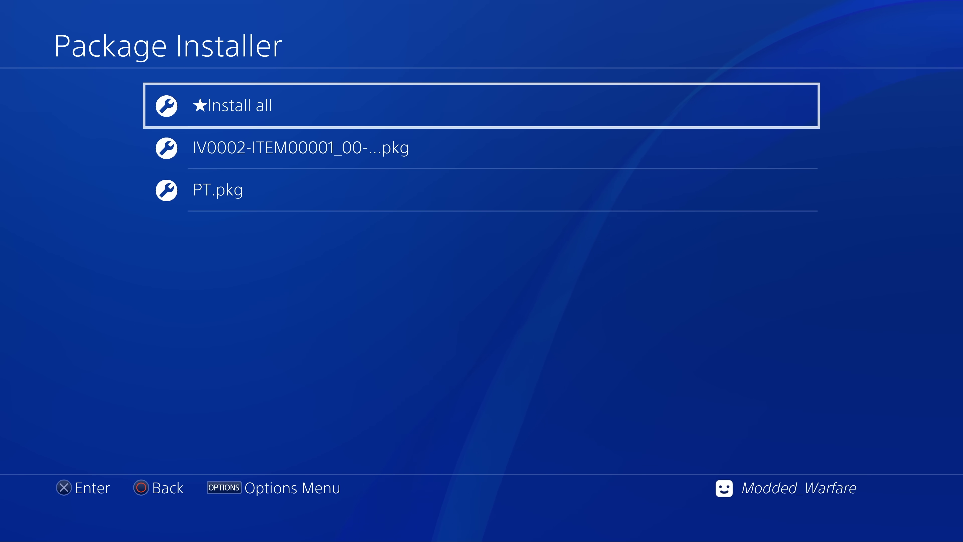